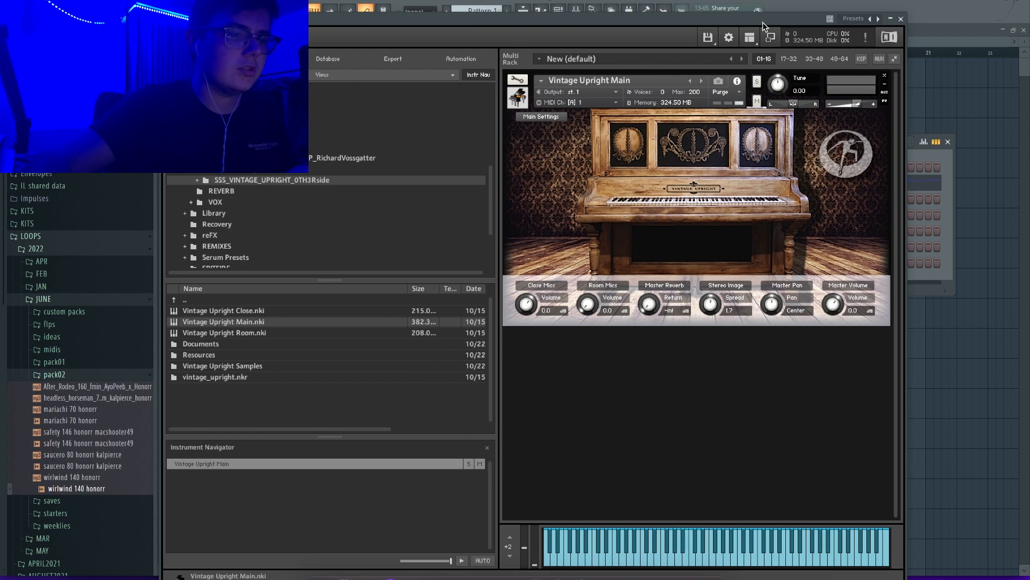
# Close the Vintage Upright instrument, open the Kontakt channel's notes in the piano roll, and play and examine the melody
pyautogui.click(902, 19)
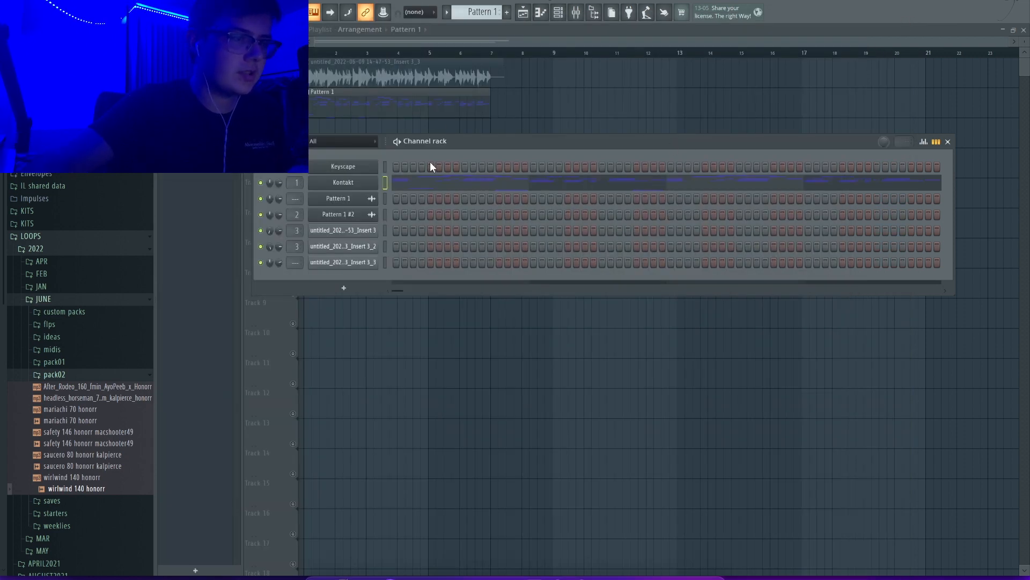
pyautogui.click(432, 183)
pyautogui.press('space')
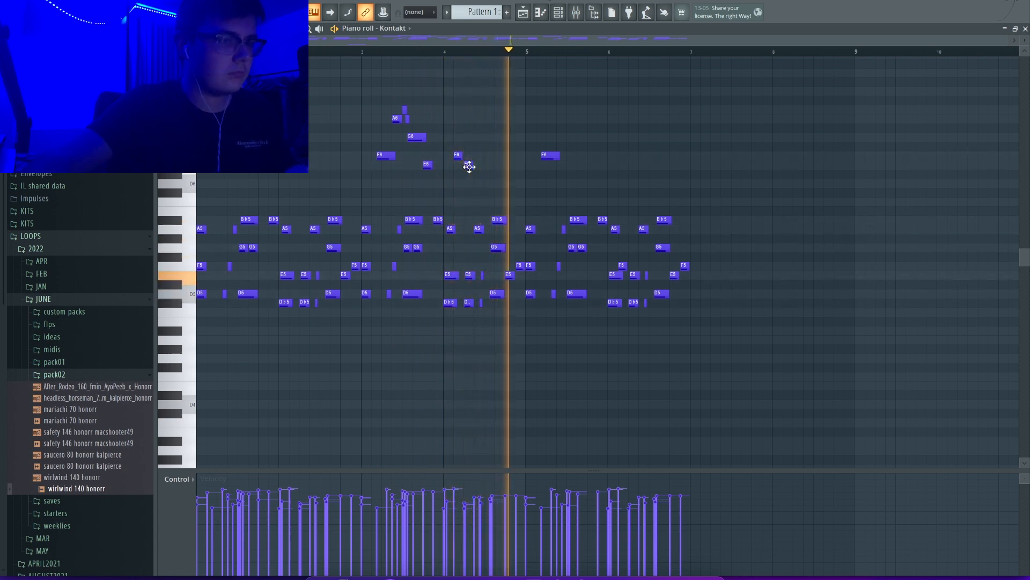
pyautogui.press('space')
pyautogui.scroll(-7, 380, 213)
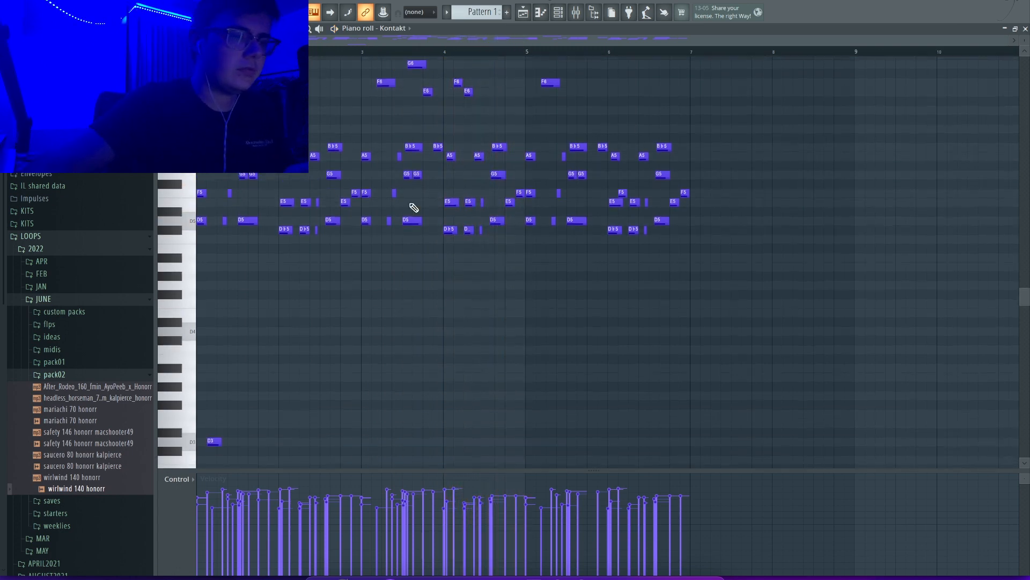
pyautogui.scroll(4, 376, 257)
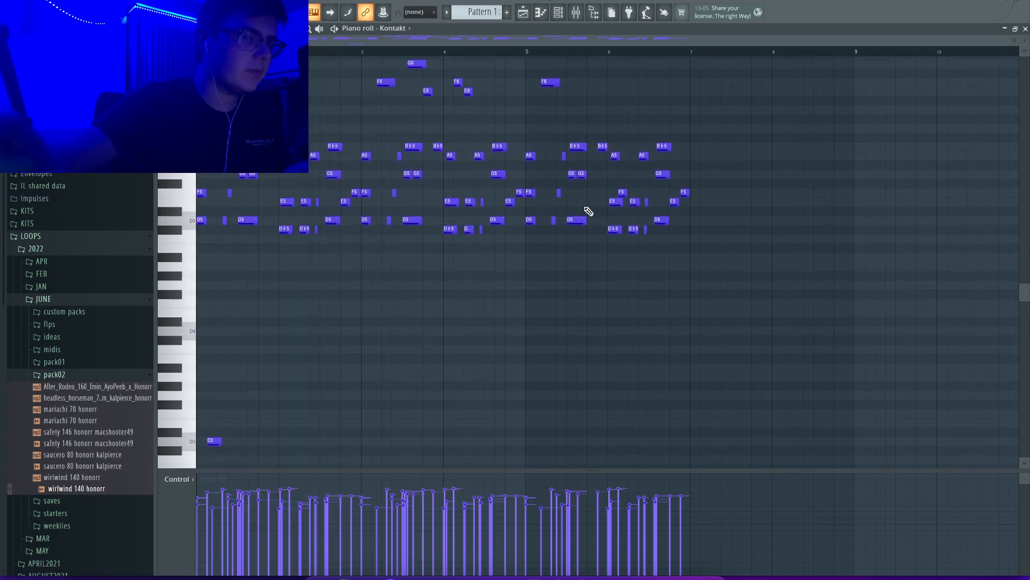
# Return to the playlist, play the recorded audio clip above Pattern 1, and check its Audio Clip sample settings
pyautogui.press('F5')
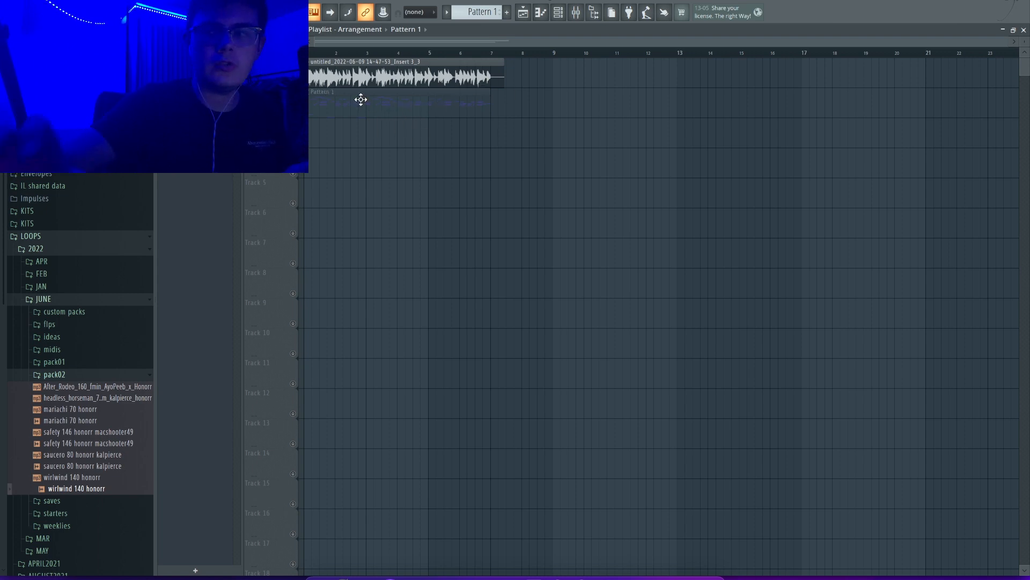
pyautogui.doubleClick(331, 77)
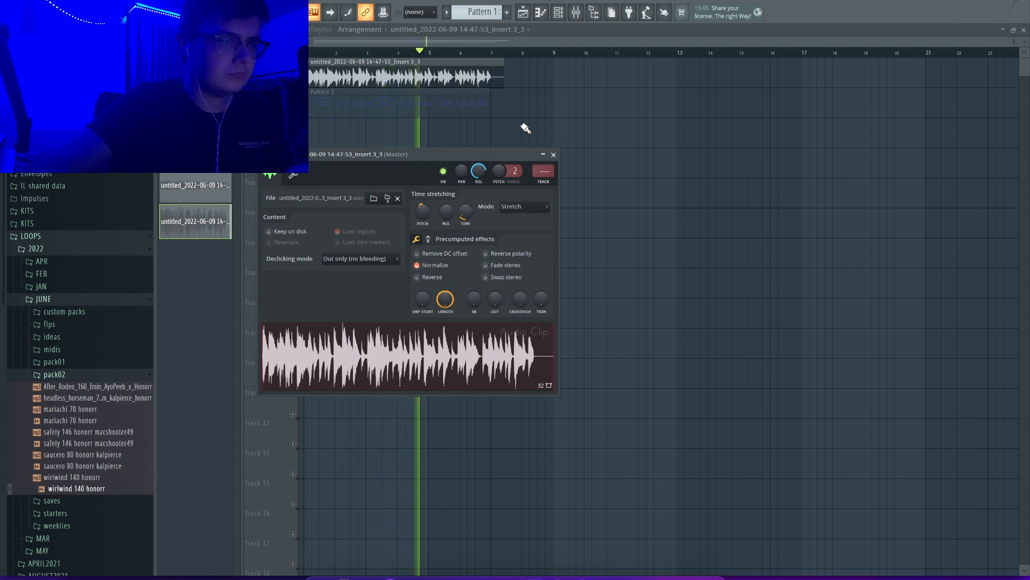
pyautogui.click(554, 154)
# Open the mariachi 70 honorr project and look over its full playlist arrangement
pyautogui.click(46, 5)
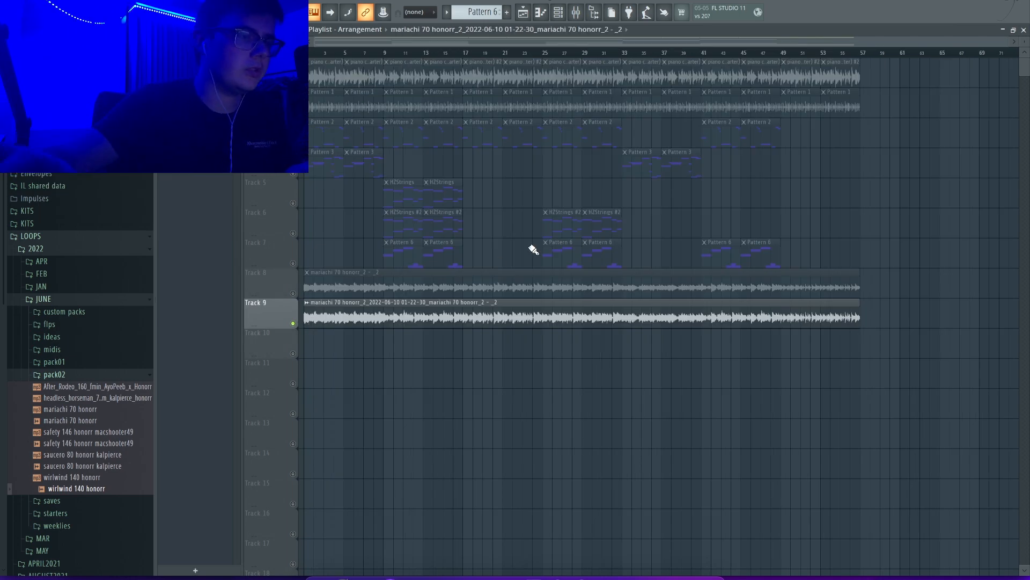
pyautogui.scroll(8, 324, 305)
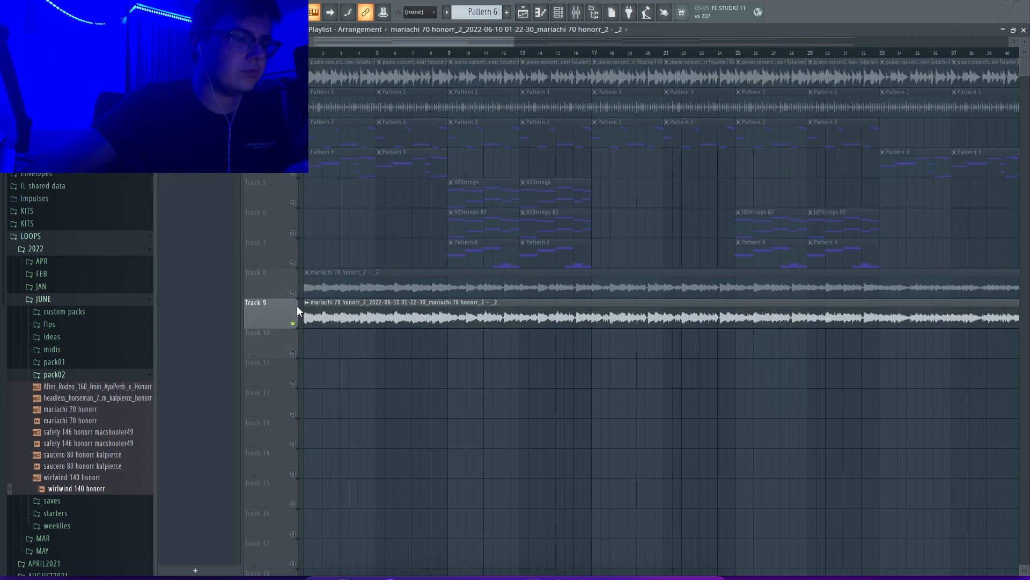
pyautogui.scroll(-8, 346, 296)
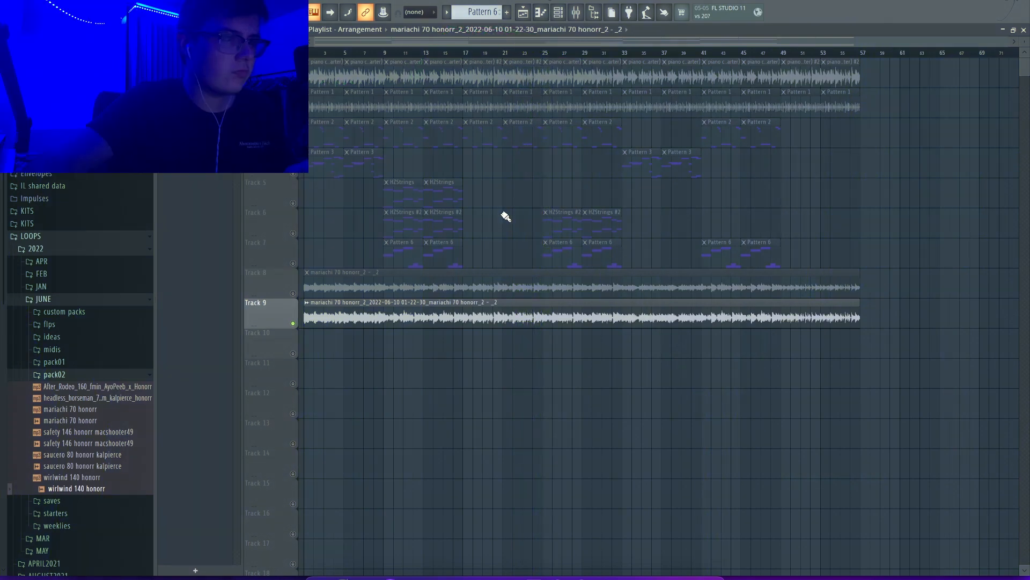
# Solo the piano concerto starter track in the playlist and play it from the beginning
pyautogui.rightClick(293, 82)
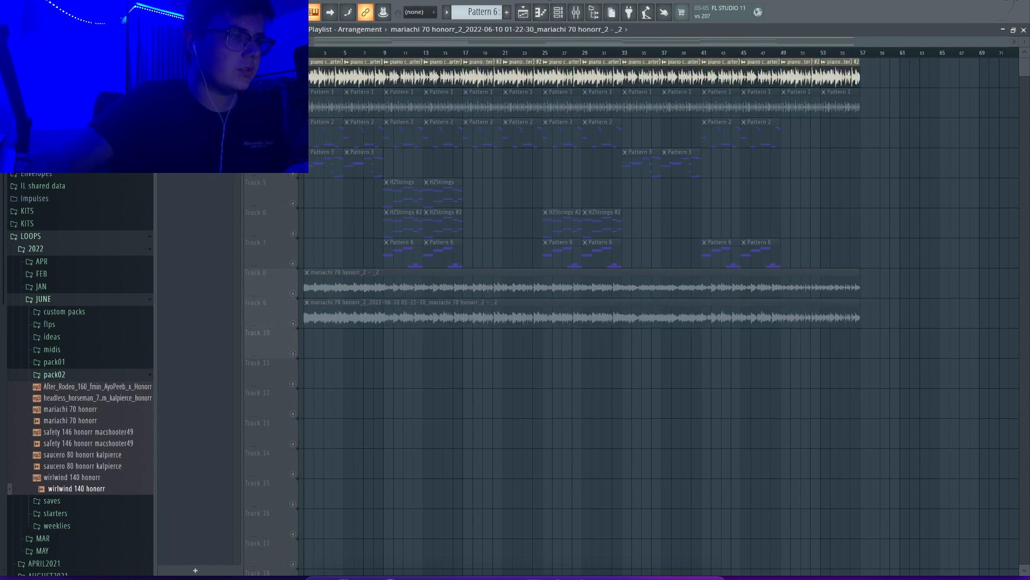
pyautogui.scroll(10, 306, 80)
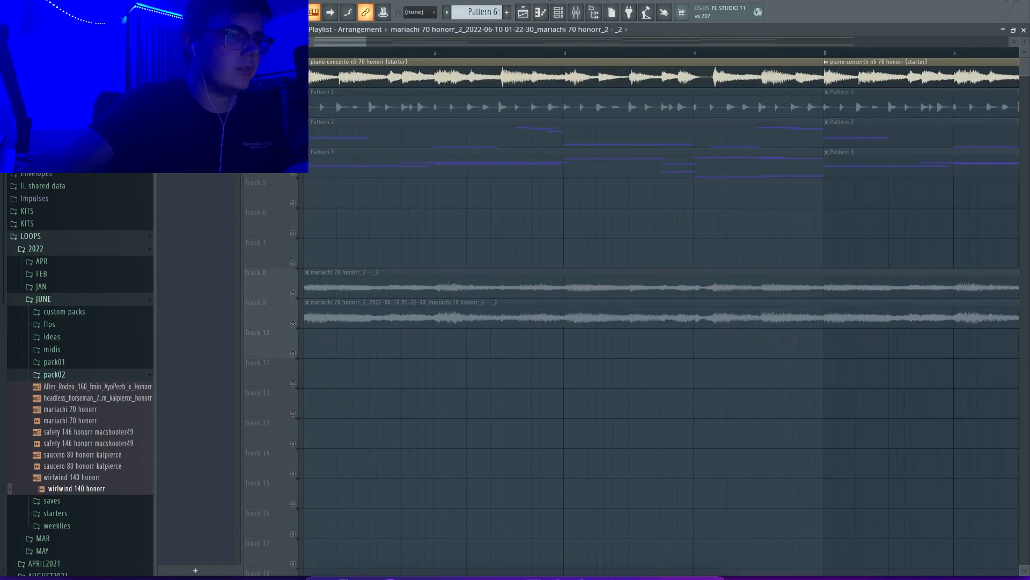
pyautogui.scroll(4, 336, 58)
pyautogui.scroll(-6, 313, 80)
pyautogui.press('space')
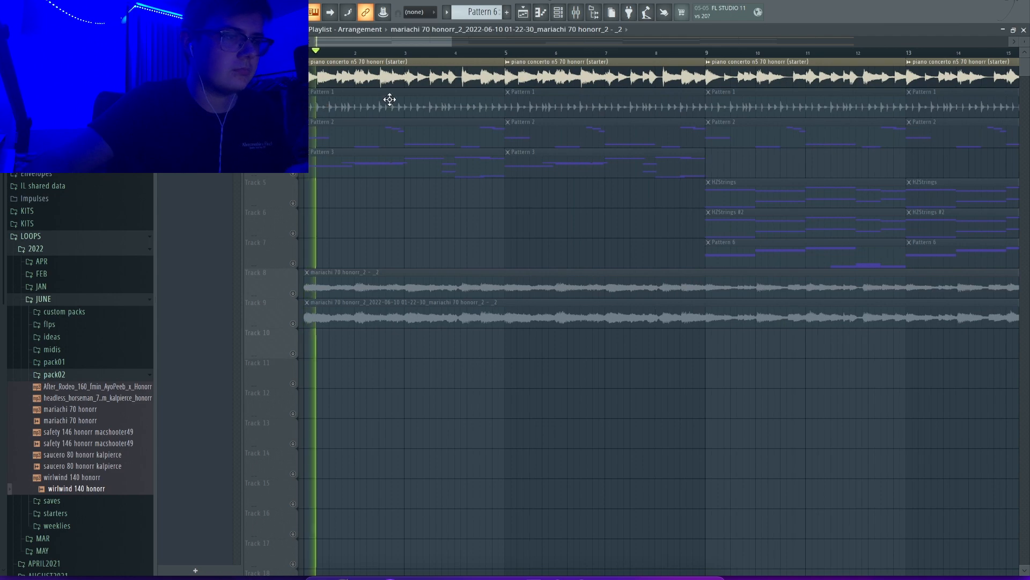
# Inspect the UAD Fairchild 670 Legacy settings on the piano concerto mixer insert during playback
pyautogui.press('F9')
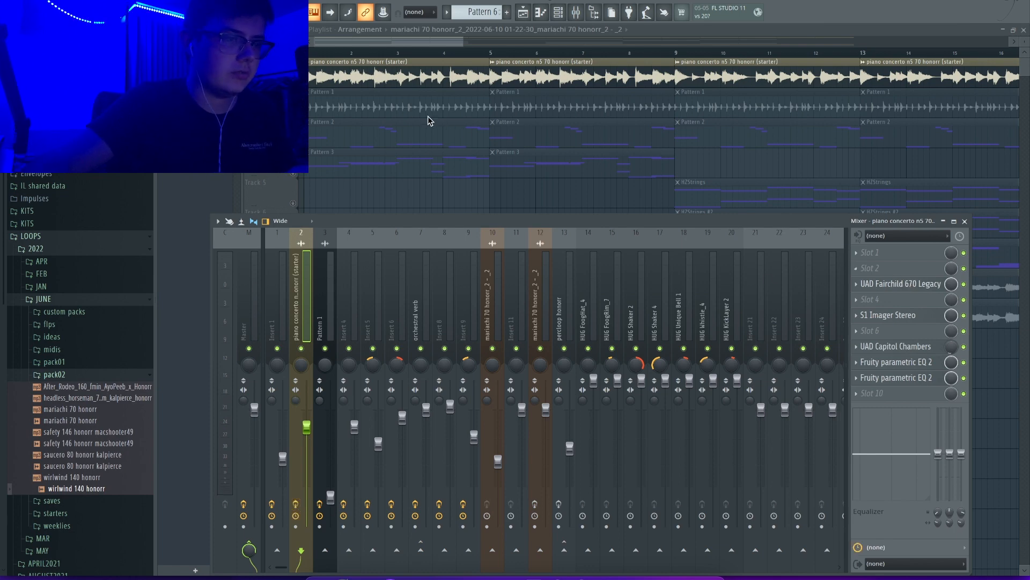
pyautogui.click(892, 284)
pyautogui.moveTo(509, 56); pyautogui.dragTo(583, 70)
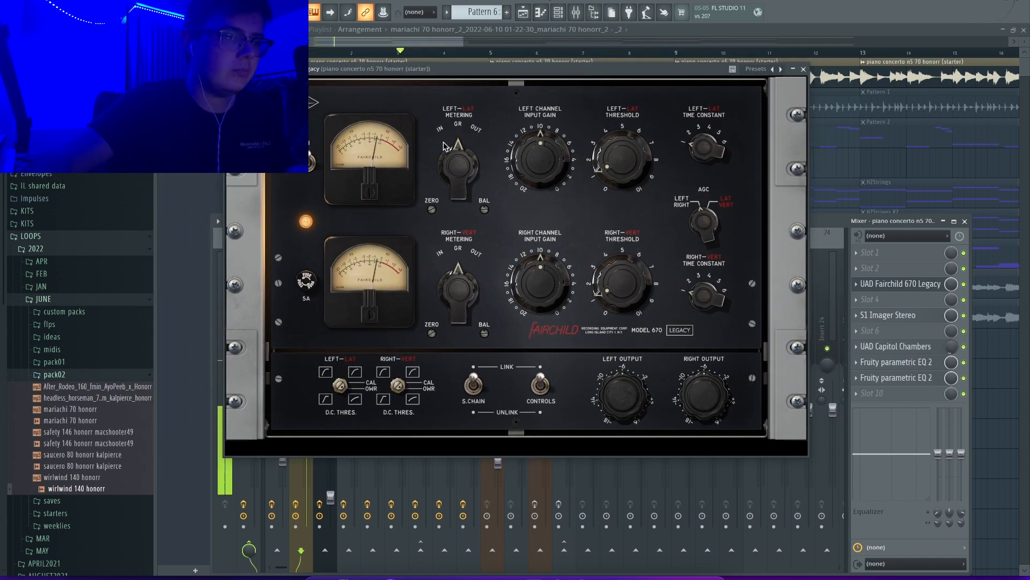
pyautogui.click(803, 70)
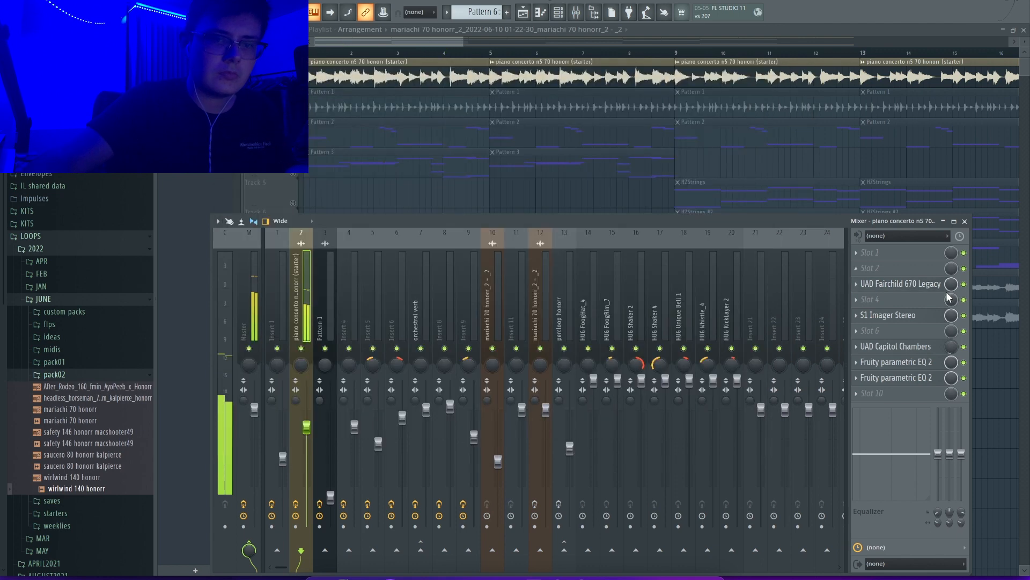
# Review the UAD Capitol Chambers reverb and both Fruity parametric EQ 2 curves on the piano concerto insert
pyautogui.click(892, 346)
pyautogui.moveTo(215, 82); pyautogui.dragTo(574, 83)
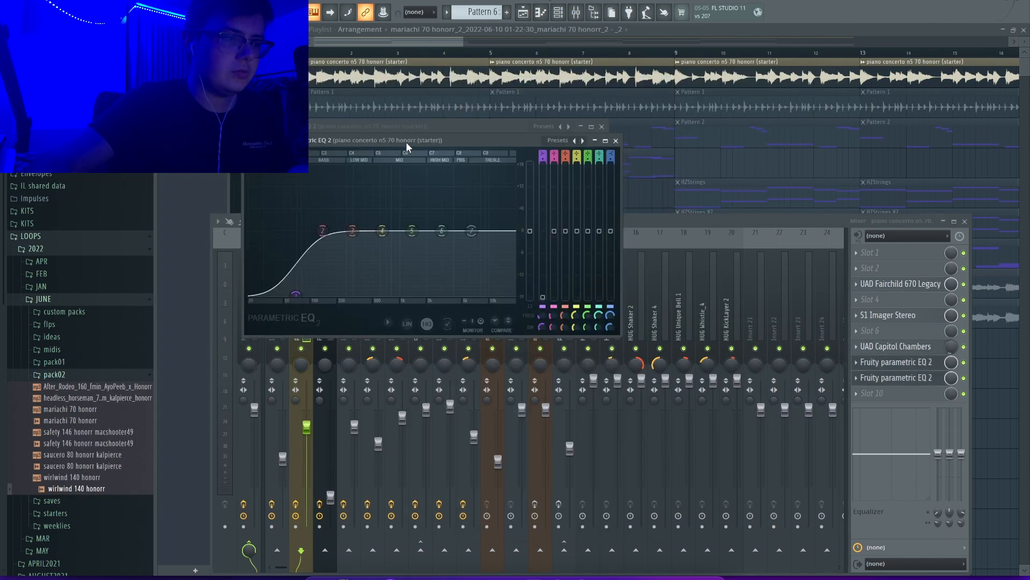
pyautogui.moveTo(407, 142); pyautogui.dragTo(566, 203)
pyautogui.click(443, 127)
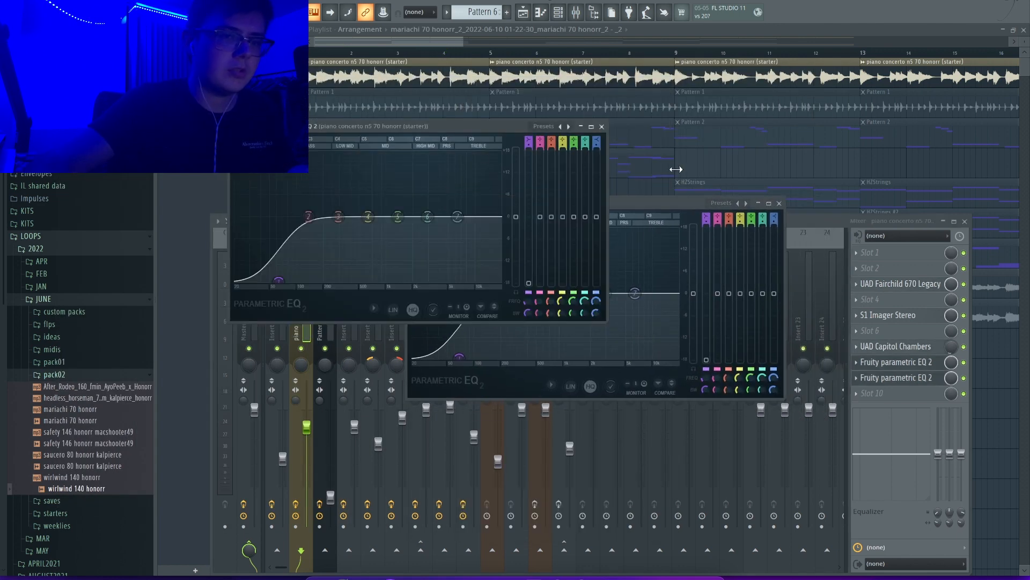
pyautogui.click(779, 203)
pyautogui.click(602, 127)
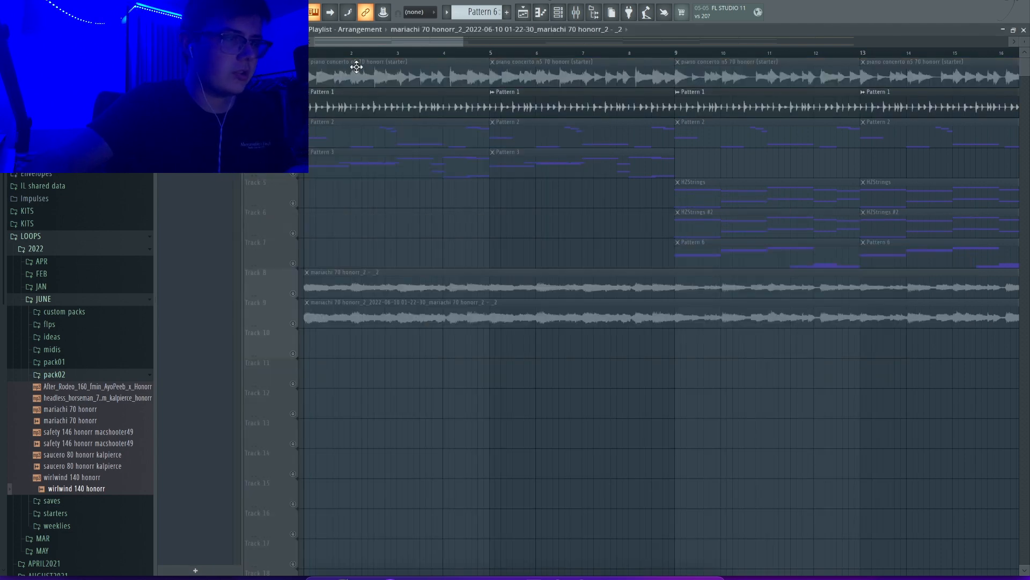
# Play the soloed Pattern 1 percussion track and check its level in the mixer
pyautogui.press('space')
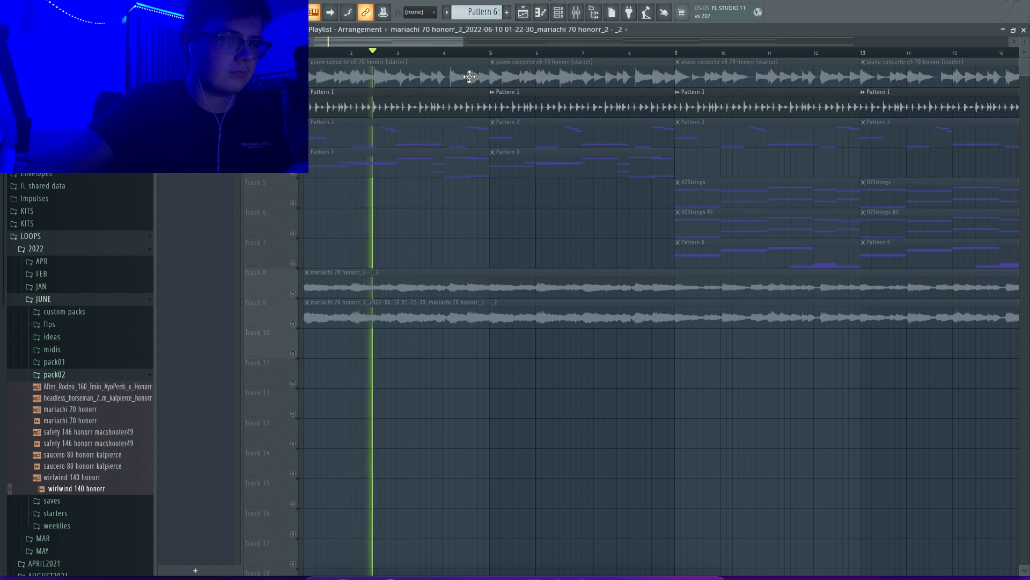
pyautogui.click(577, 14)
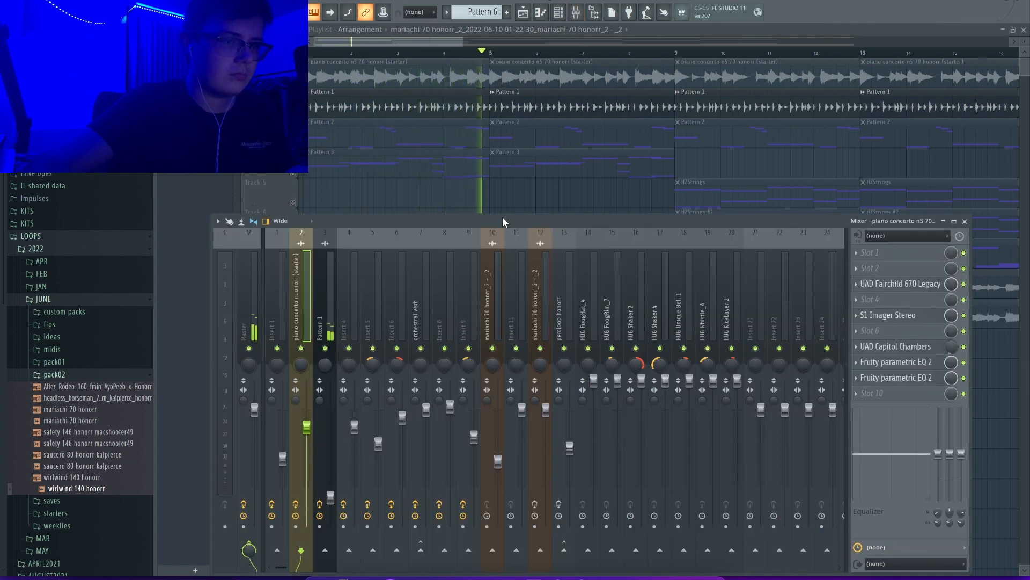
pyautogui.press('space')
# Open Pattern 1 in the channel rack and examine the steps of its HUG percussion channels
pyautogui.rightClick(520, 196)
pyautogui.doubleClick(198, 64)
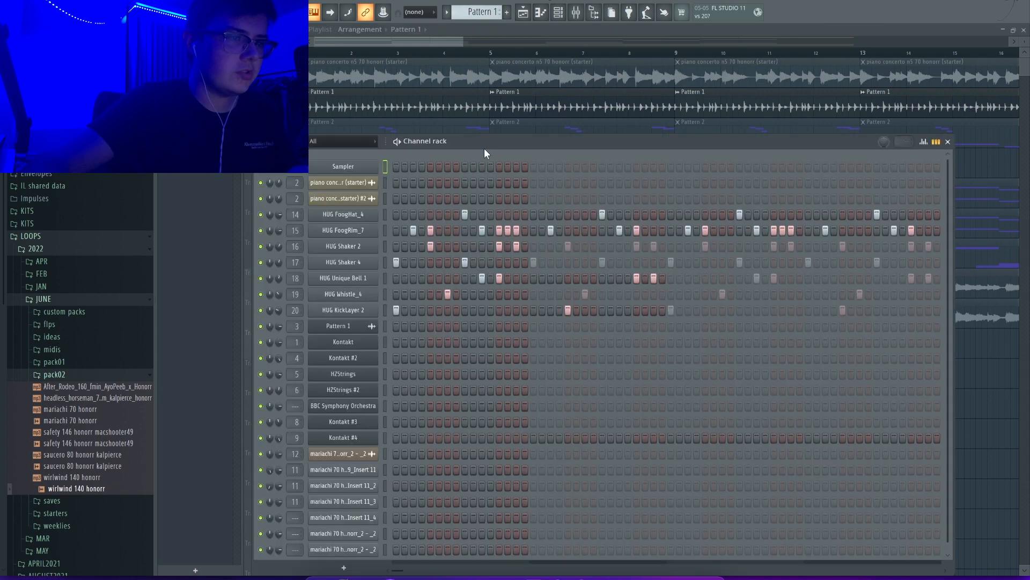
pyautogui.moveTo(484, 148); pyautogui.dragTo(483, 96)
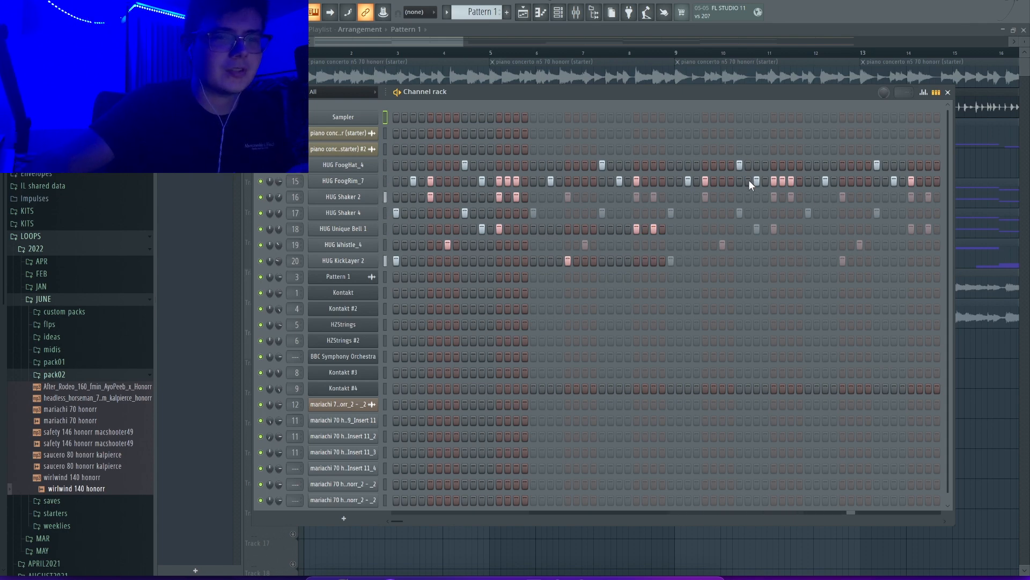
pyautogui.press('F6')
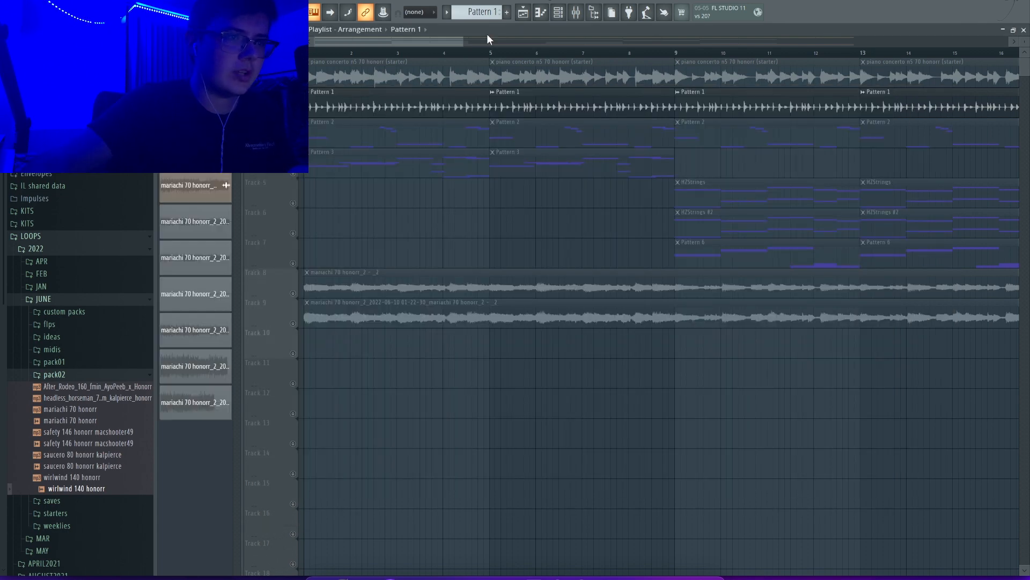
# Raise the Pattern 1 mixer insert's volume to about the piano concerto insert's fader level during playback
pyautogui.click(576, 16)
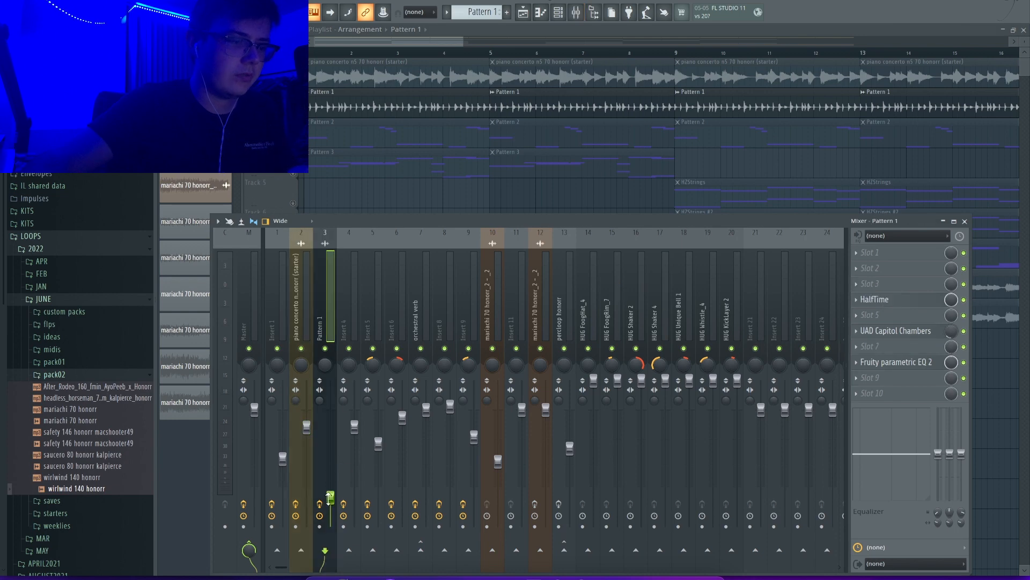
pyautogui.press('space')
pyautogui.moveTo(331, 471); pyautogui.dragTo(331, 424)
pyautogui.click(575, 15)
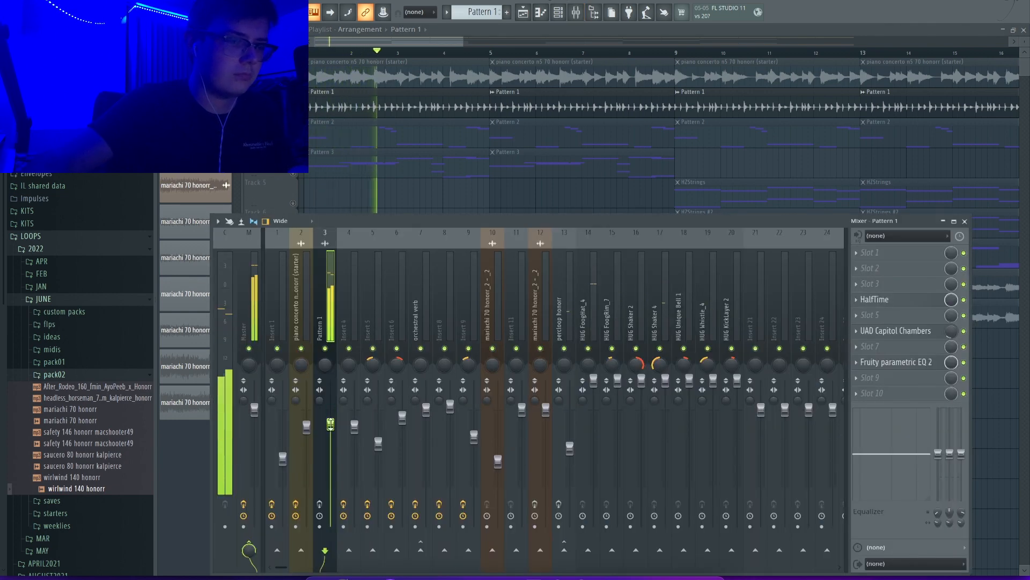
# Check the Pattern 1 audio clip's time-stretching settings and the HalfTime effect on its mixer insert
pyautogui.doubleClick(379, 102)
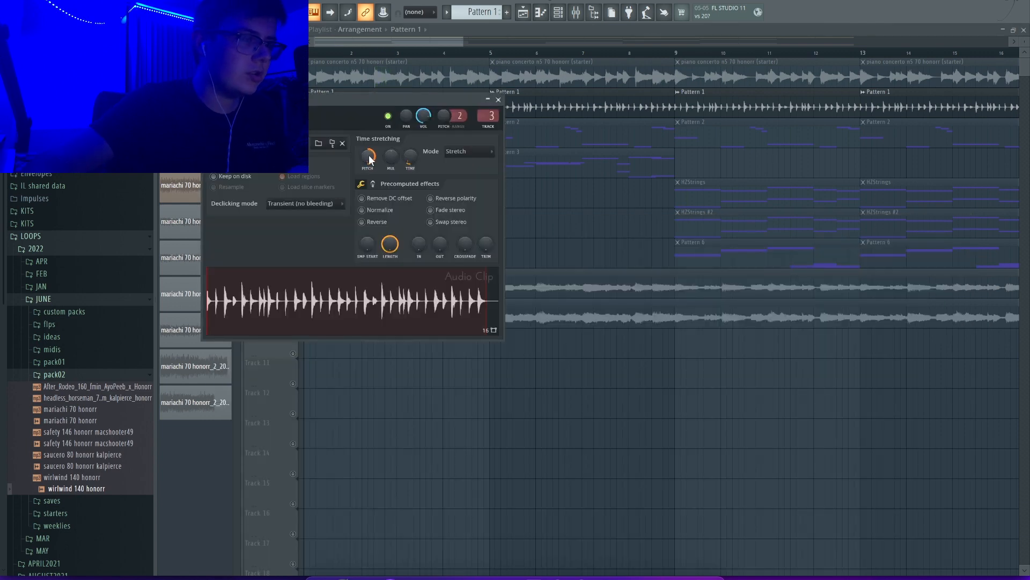
pyautogui.click(498, 100)
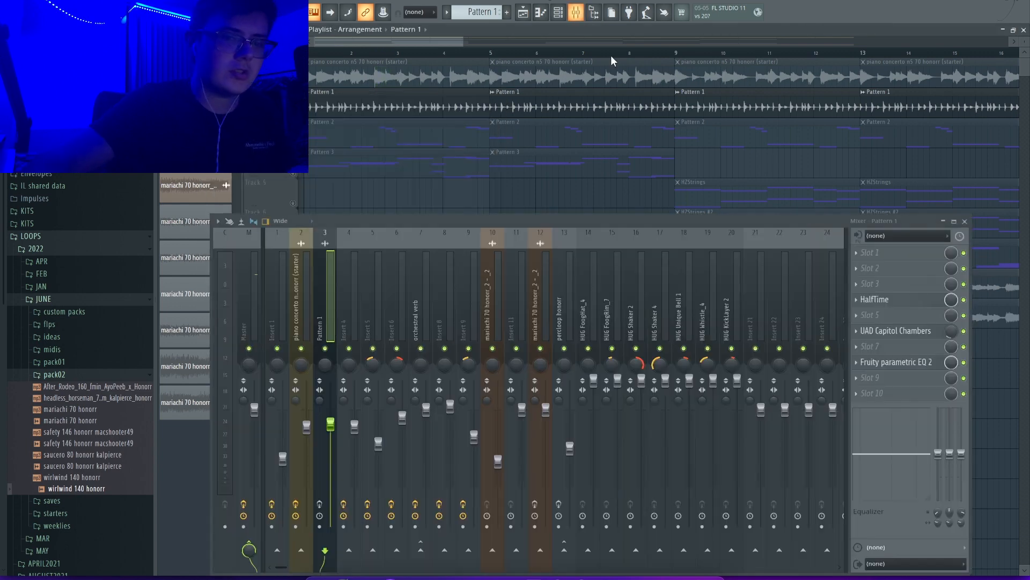
pyautogui.click(908, 305)
pyautogui.moveTo(220, 44); pyautogui.dragTo(392, 62)
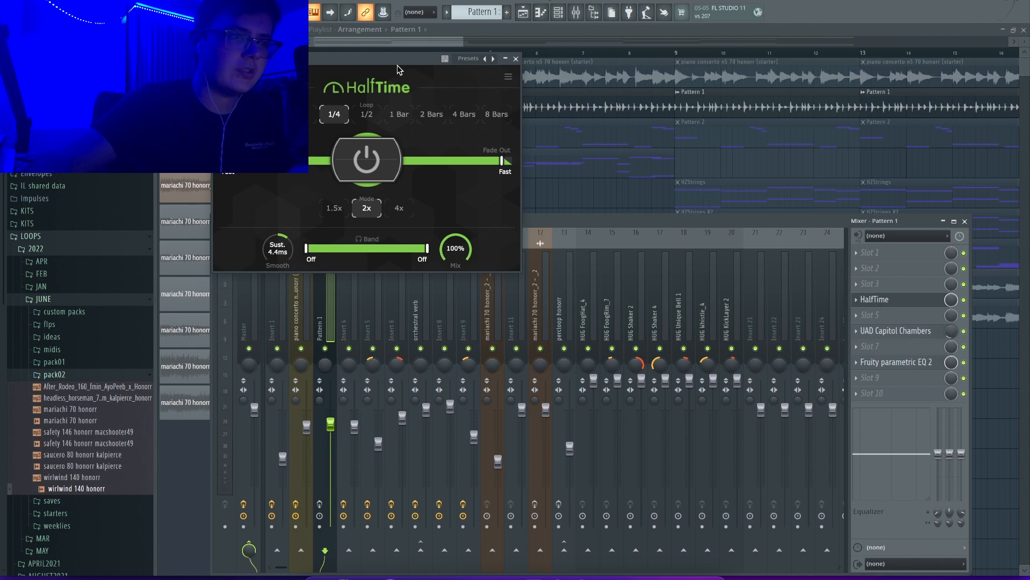
pyautogui.click(516, 59)
# Review the UAD Capitol Chambers reverb and the Fruity parametric EQ 2 curve on the Pattern 1 insert
pyautogui.click(886, 331)
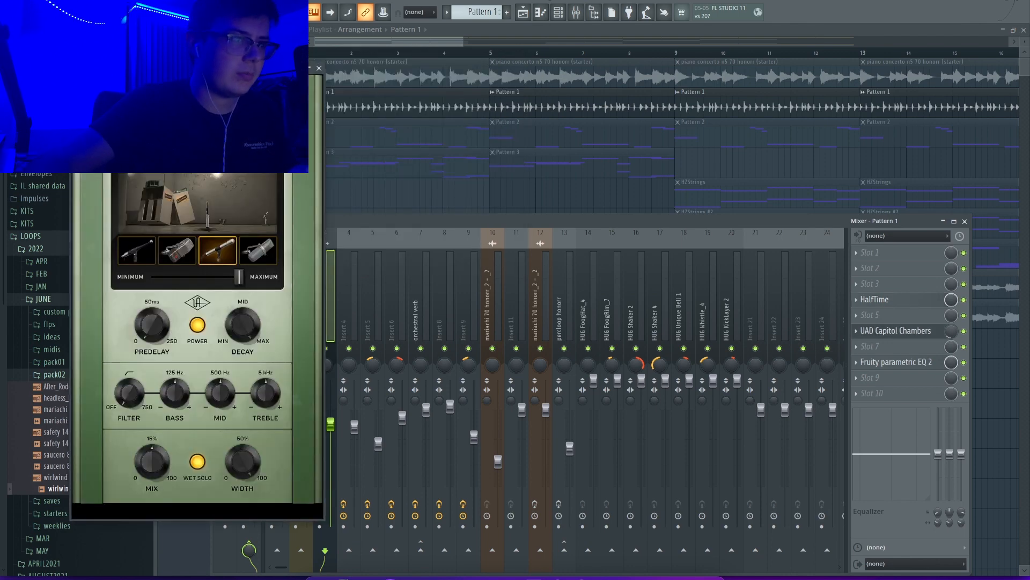
pyautogui.moveTo(194, 68); pyautogui.dragTo(404, 89)
pyautogui.click(528, 91)
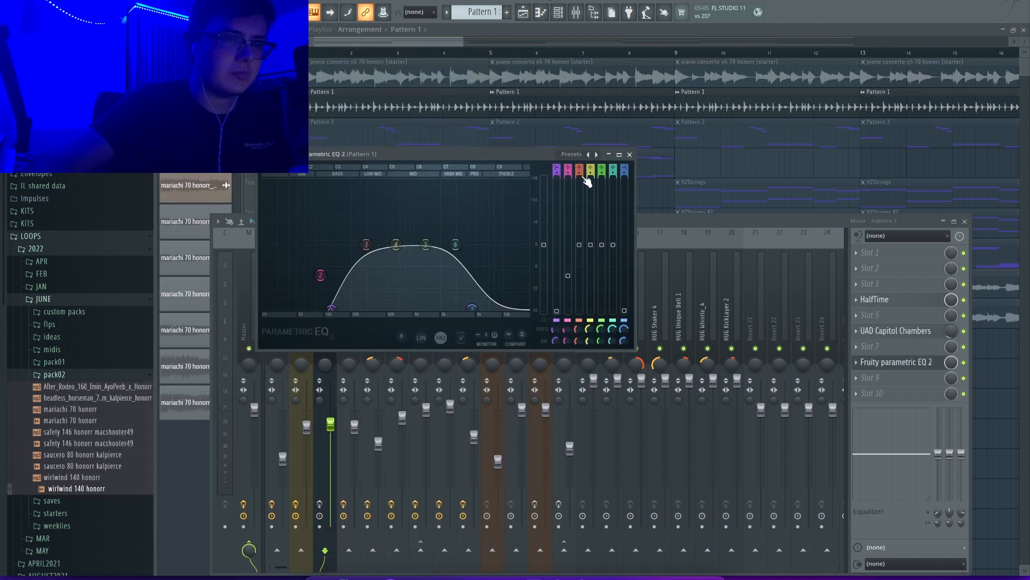
pyautogui.click(630, 154)
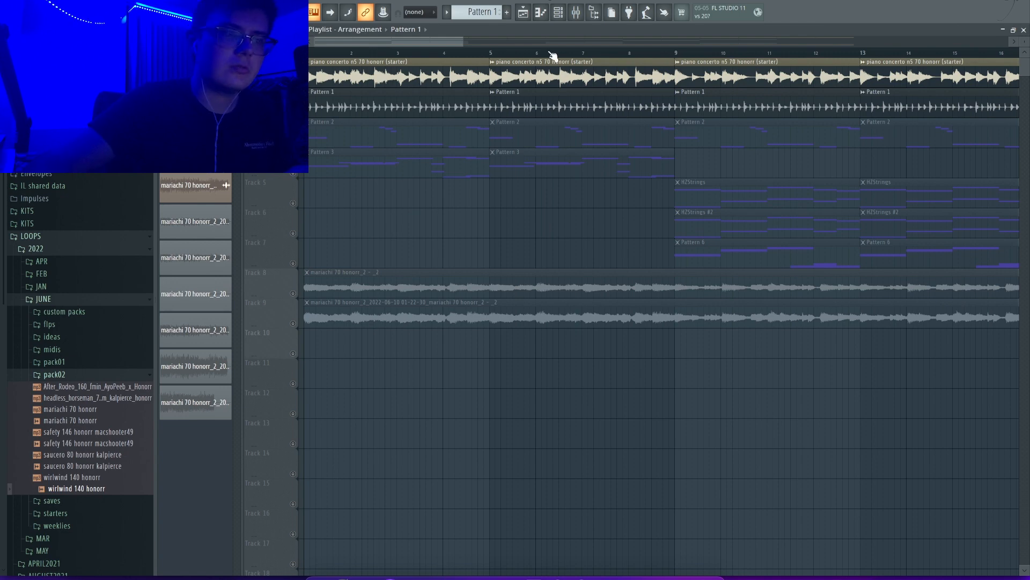
# Play the piano concerto and Pattern 1 percussion tracks together from the beginning
pyautogui.press('space')
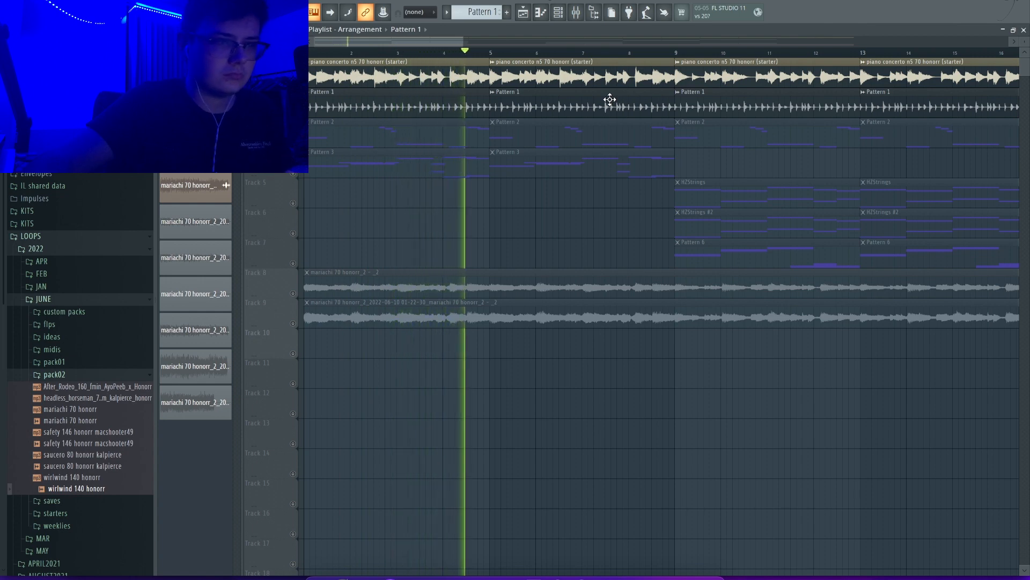
pyautogui.press('space')
# Solo and play the Pattern 2 track, and display Pattern 2 in the channel rack
pyautogui.rightClick(293, 143)
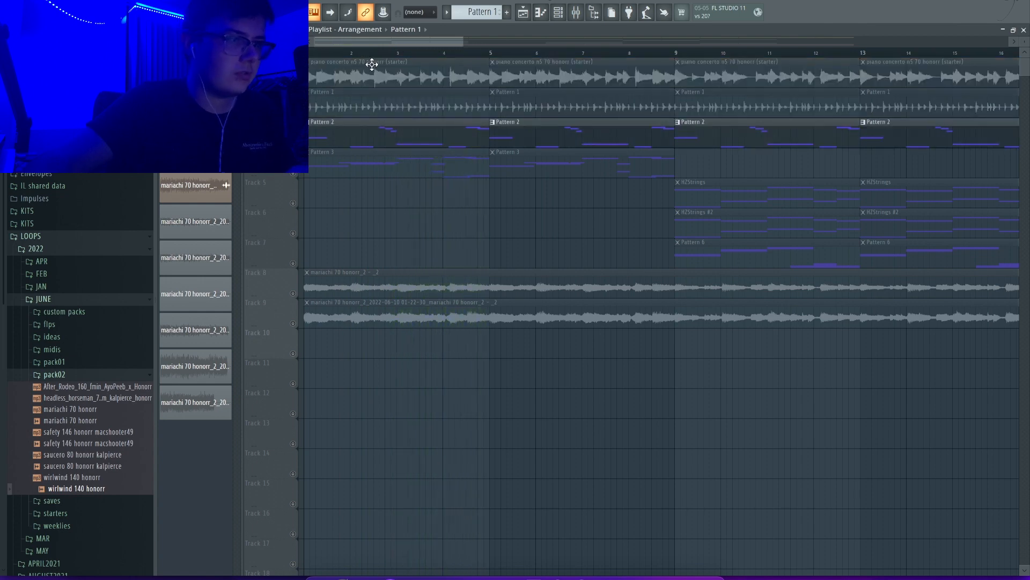
pyautogui.press('space')
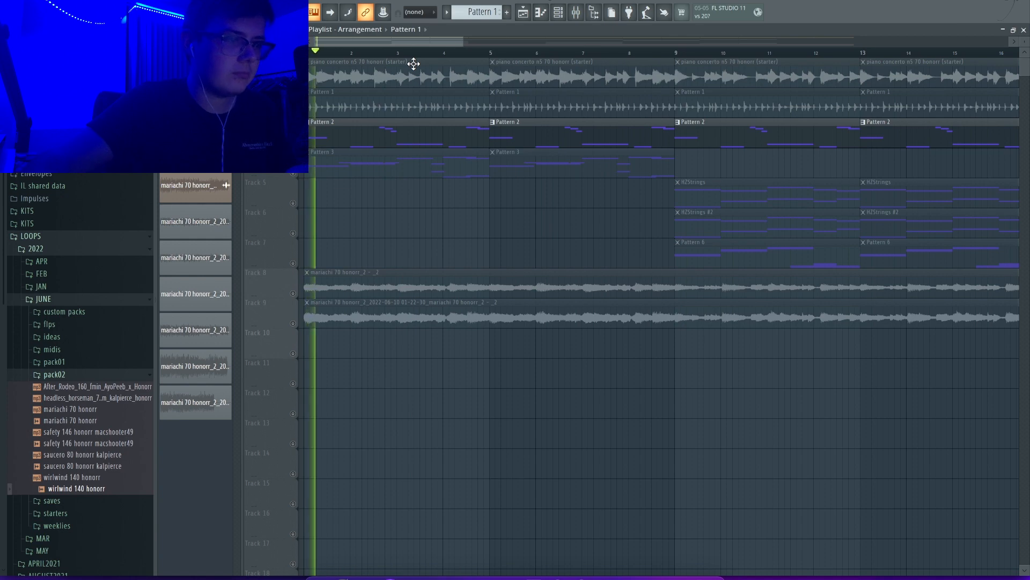
pyautogui.click(468, 135)
pyautogui.press('F6')
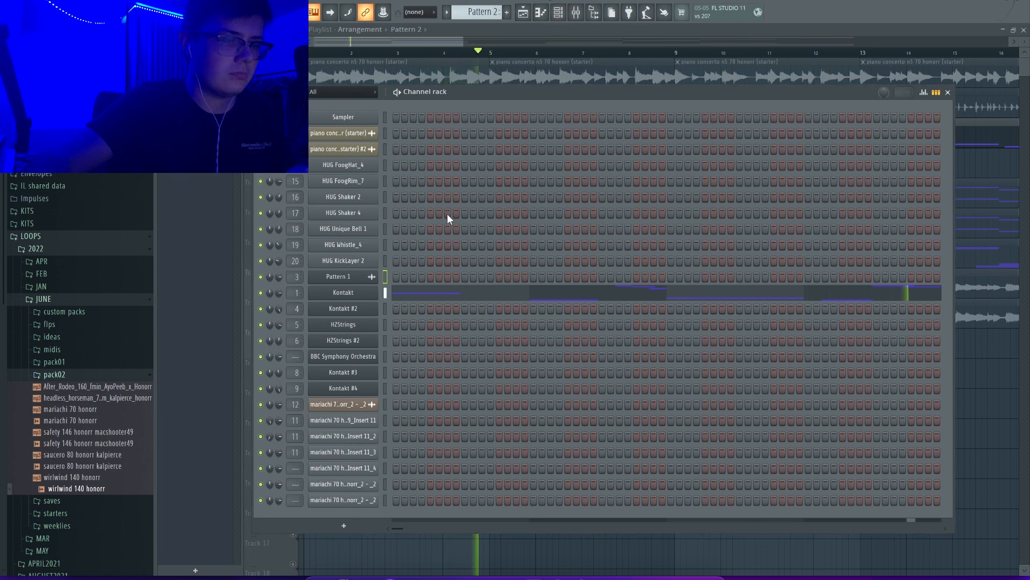
# Show the Scarbee Rickenbacker Bass instrument loaded in Pattern 2's Kontakt channel
pyautogui.click(347, 293)
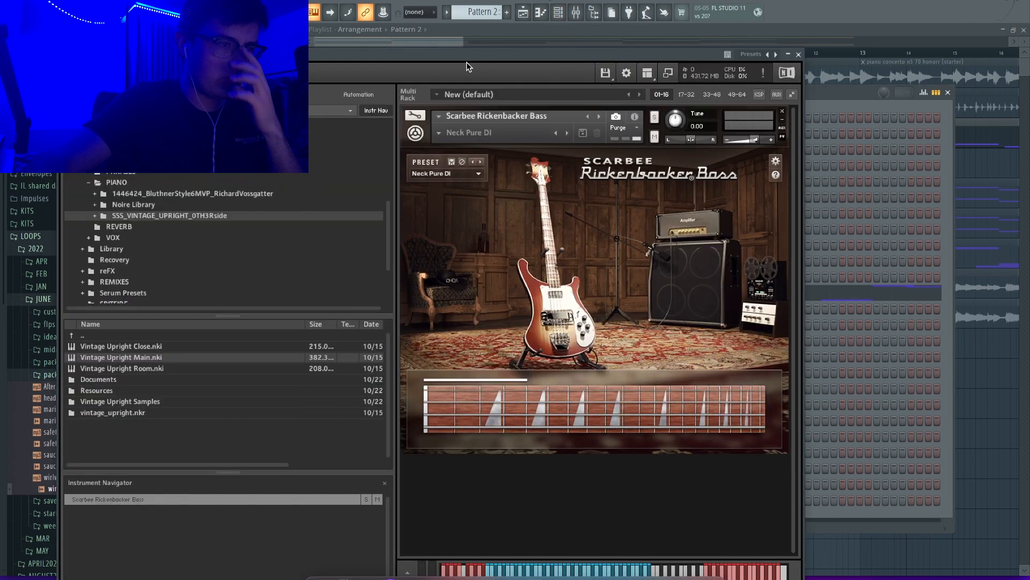
pyautogui.moveTo(539, 56); pyautogui.dragTo(641, 18)
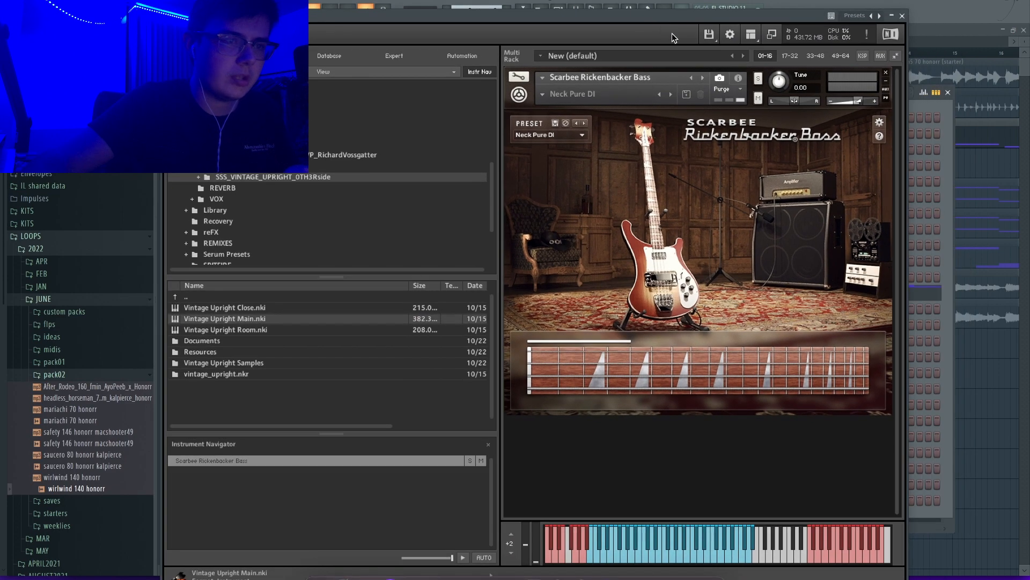
pyautogui.press('Escape')
# Play the bass through mixer Insert 1 and review its UAD Ampeg SVTVR Classic and Fruity parametric EQ 2 settings
pyautogui.click(574, 14)
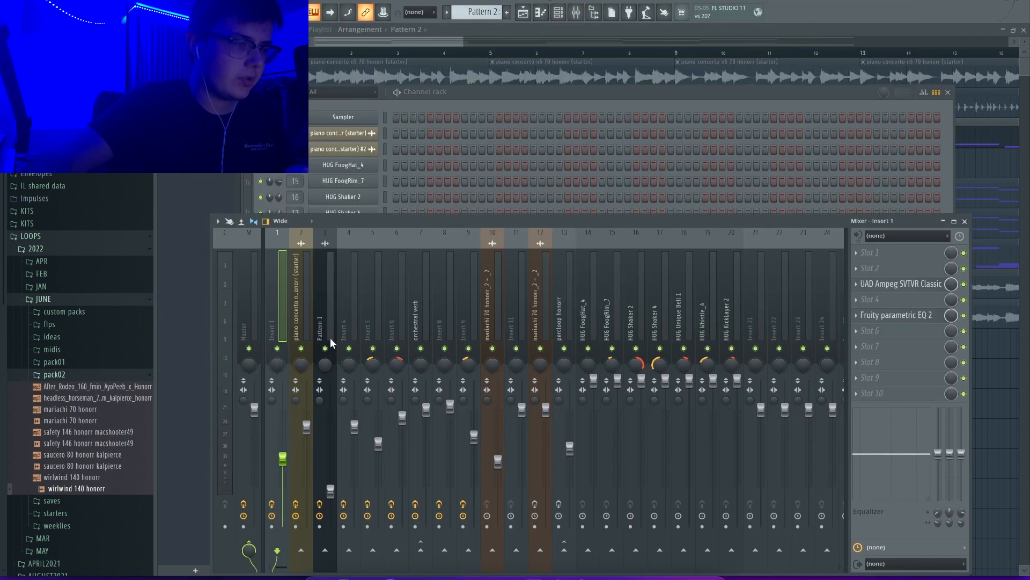
pyautogui.press('space')
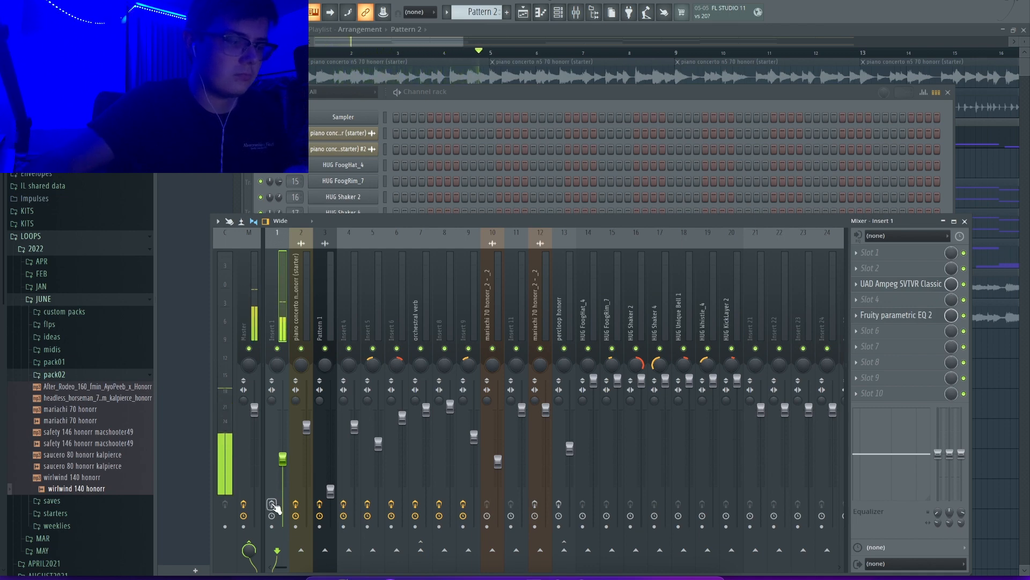
pyautogui.press('space')
pyautogui.click(901, 284)
pyautogui.moveTo(460, 111); pyautogui.dragTo(507, 112)
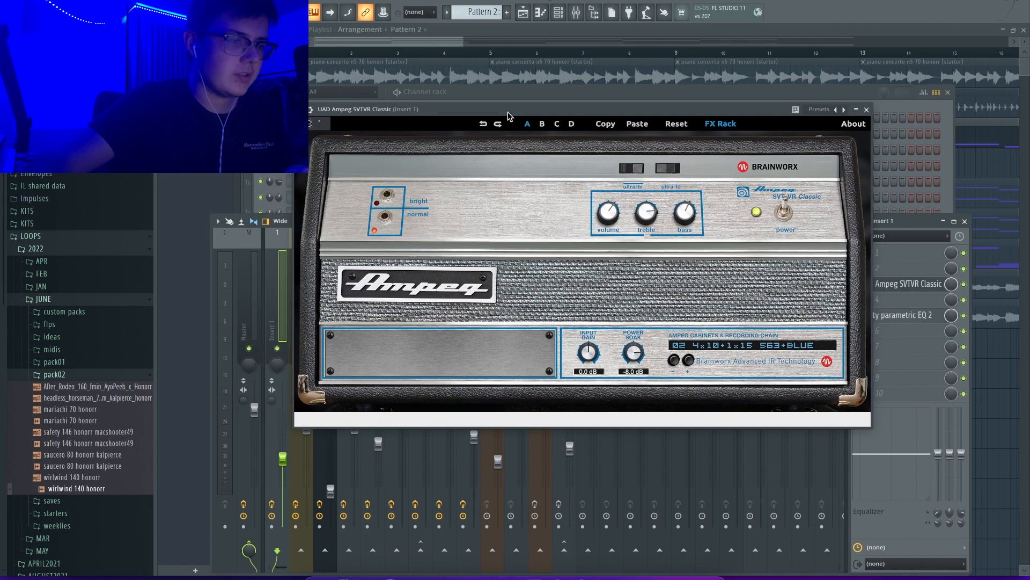
pyautogui.click(866, 109)
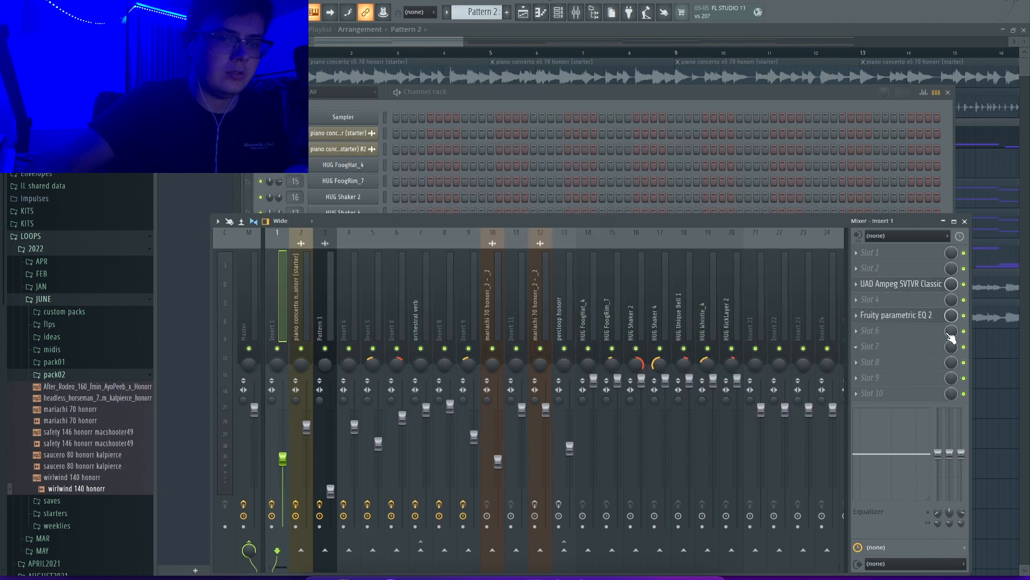
pyautogui.click(930, 316)
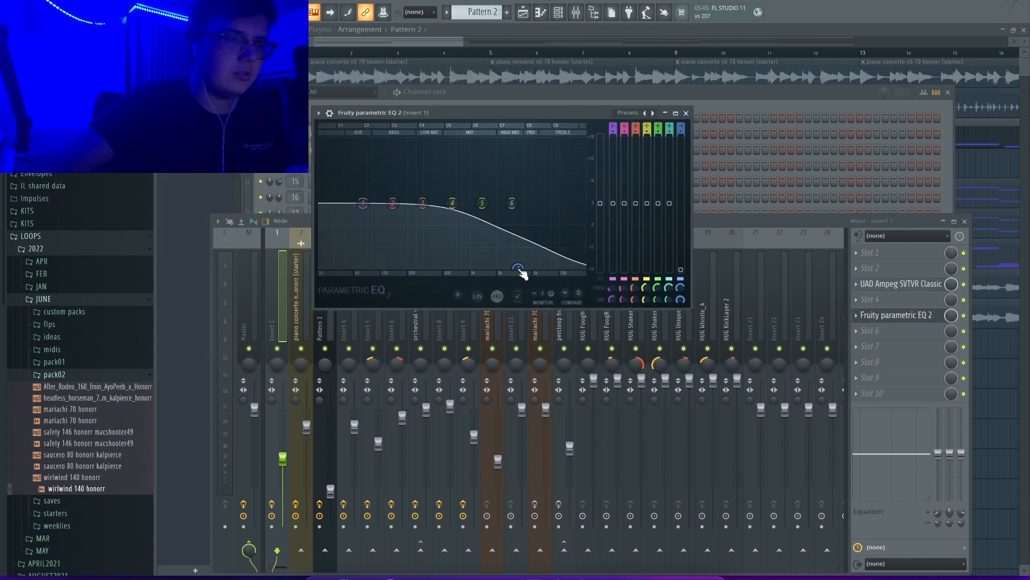
# Examine the Pattern 2 bass notes in the piano roll up close and audition them
pyautogui.press('F7')
pyautogui.scroll(3, 460, 188)
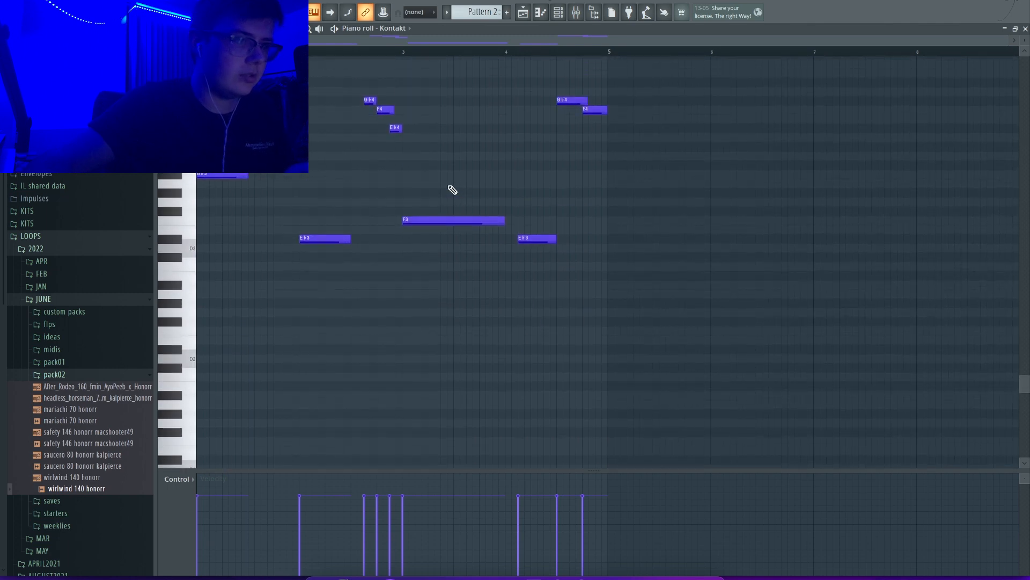
pyautogui.keyDown('ctrl'); pyautogui.scroll(5, 451, 191); pyautogui.keyUp('ctrl')
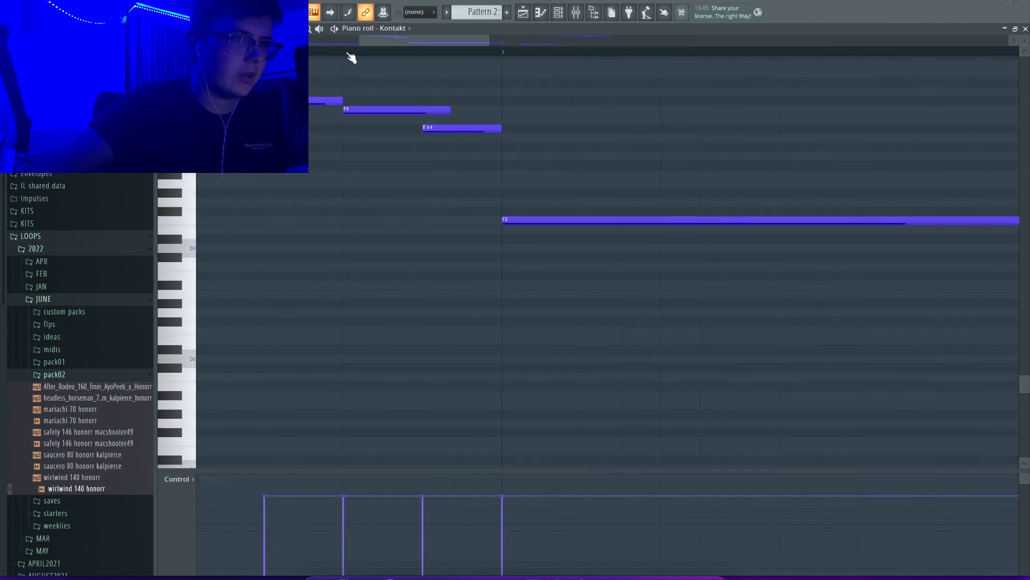
pyautogui.press('space')
pyautogui.press('space')
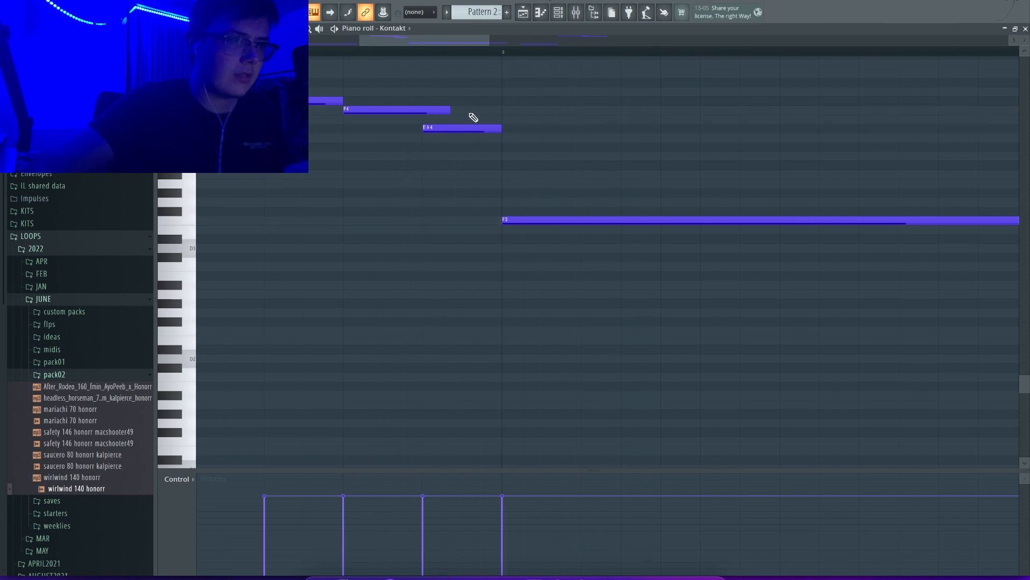
pyautogui.press('space')
pyautogui.press('space')
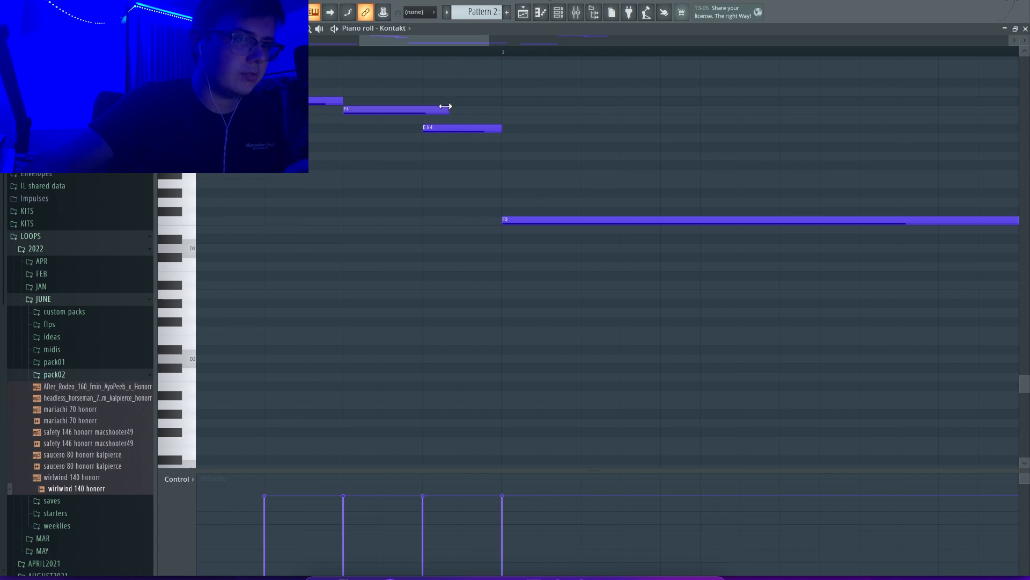
pyautogui.press('space')
pyautogui.keyDown('ctrl'); pyautogui.scroll(-5, 566, 150); pyautogui.keyUp('ctrl')
pyautogui.press('space')
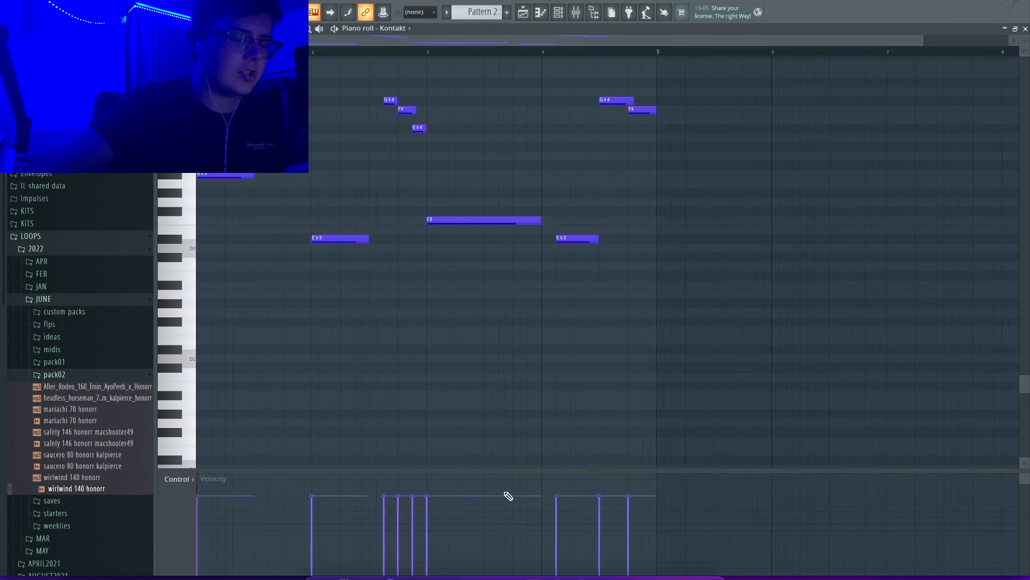
pyautogui.hotkey('ctrl', 'a')
pyautogui.hotkey('alt', 'r')
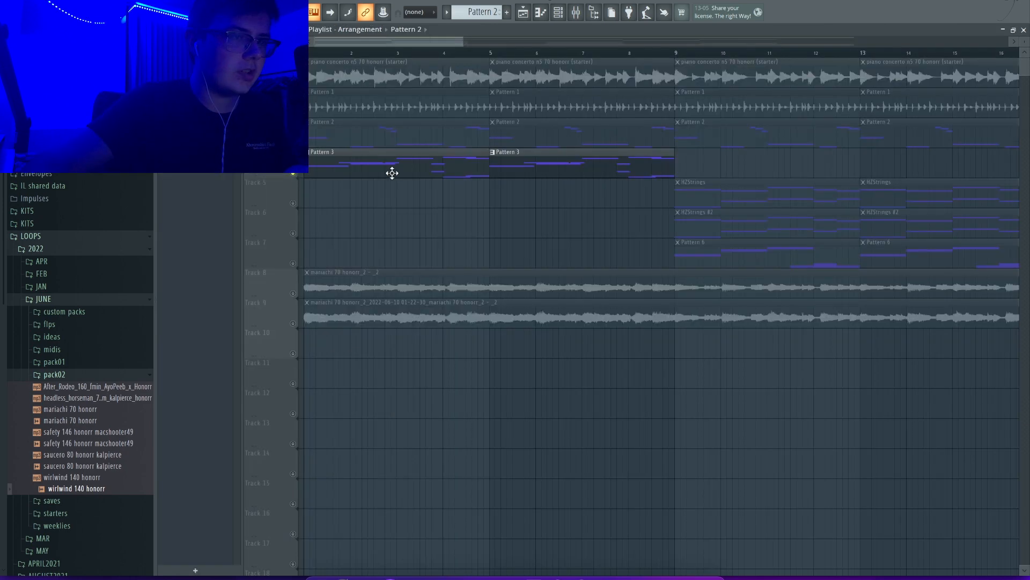
# Display Pattern 3 in the channel rack and show its Spaghetti Western Trumpet and Cornet instruments in Kontakt
pyautogui.click(393, 173)
pyautogui.click(558, 12)
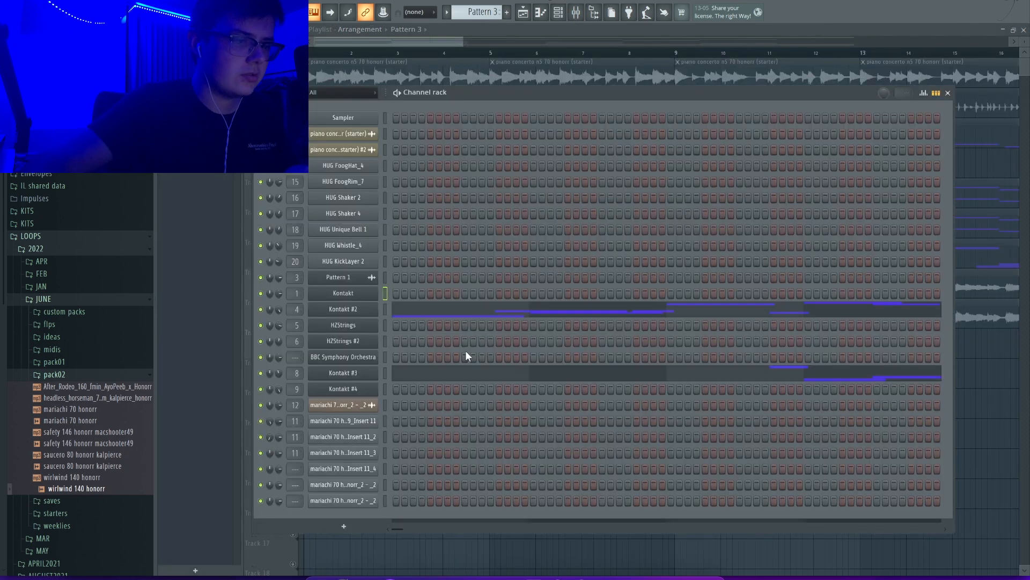
pyautogui.click(343, 311)
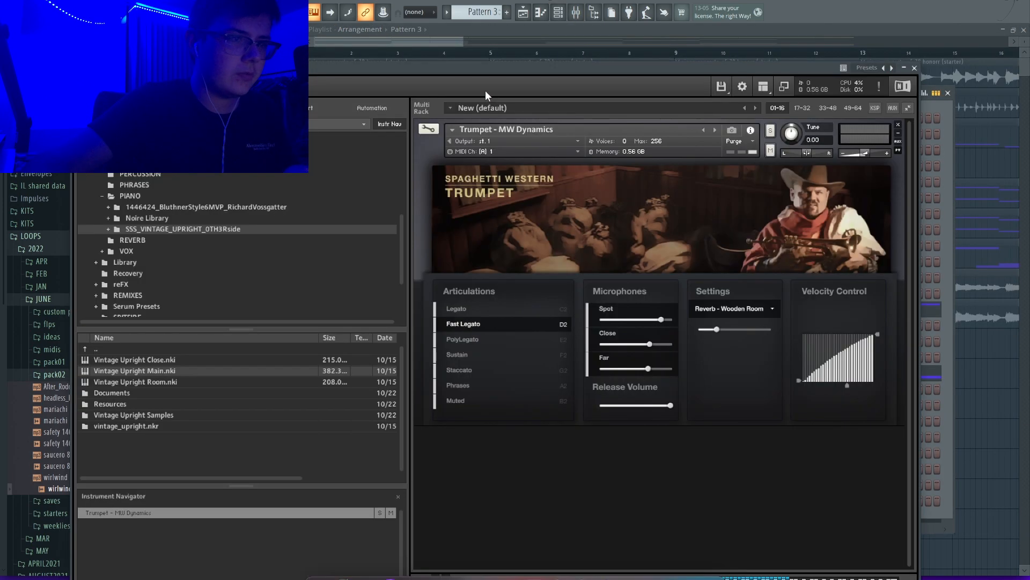
pyautogui.moveTo(485, 90); pyautogui.dragTo(513, 37)
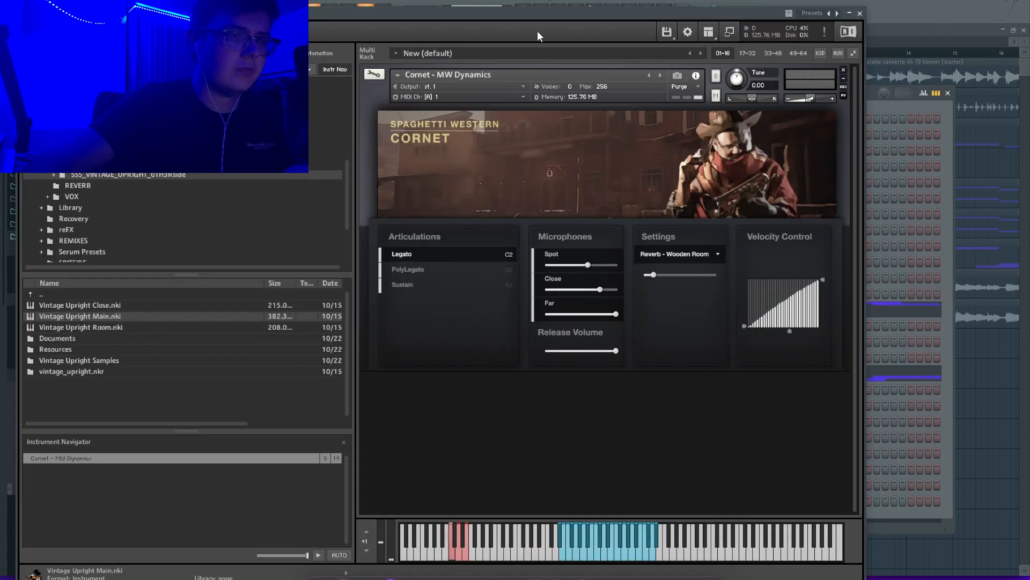
pyautogui.moveTo(534, 13); pyautogui.dragTo(565, 13)
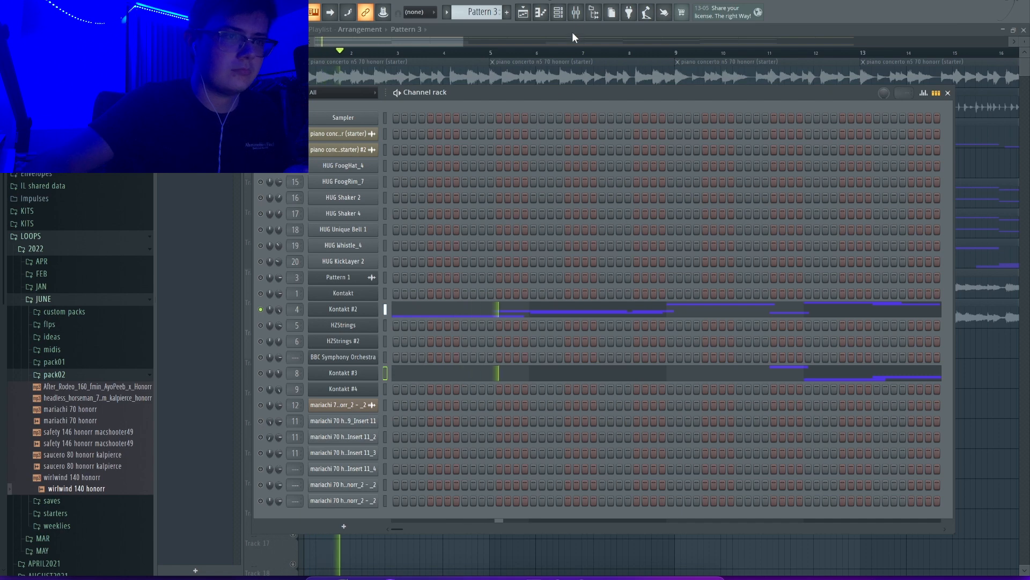
# Listen to the soloed Kontakt #2 trumpet while viewing its level and effects on mixer Insert 4
pyautogui.click(576, 12)
pyautogui.click(355, 427)
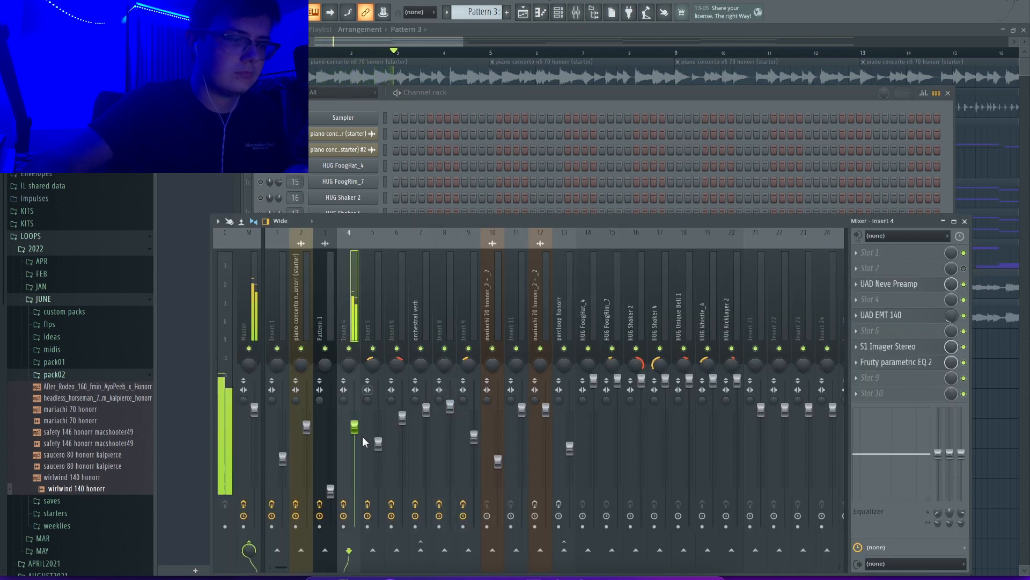
pyautogui.click(570, 93)
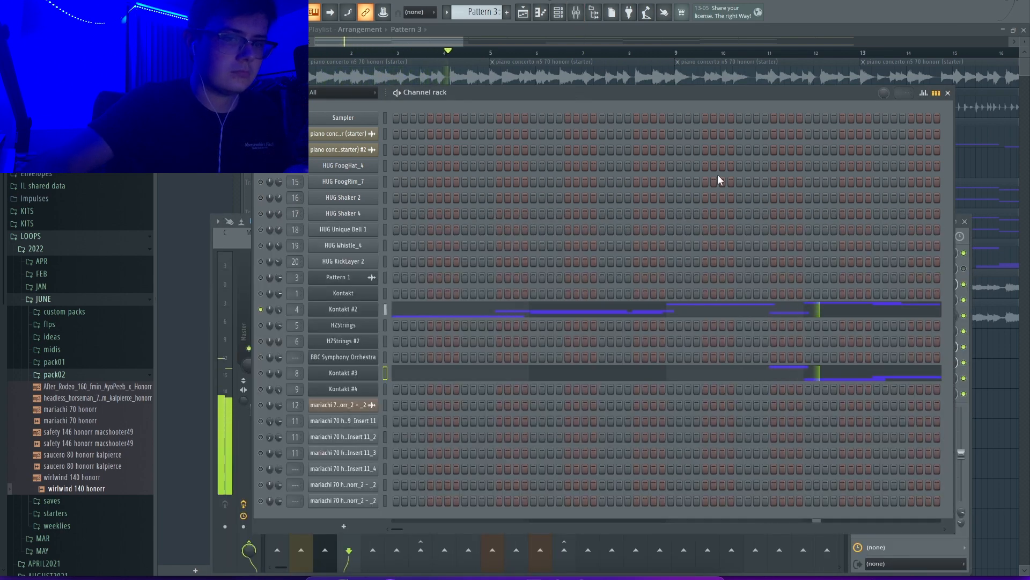
pyautogui.press('F6')
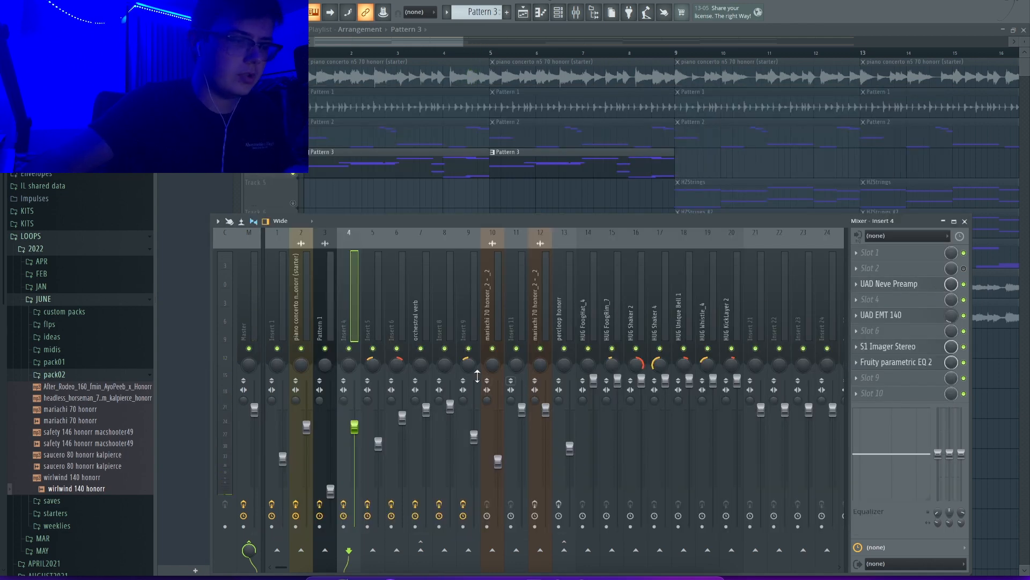
# Review the UAD Neve Preamp, UAD EMT 140, S1 Imager Stereo and Fruity parametric EQ 2 effects on Insert 4
pyautogui.click(911, 289)
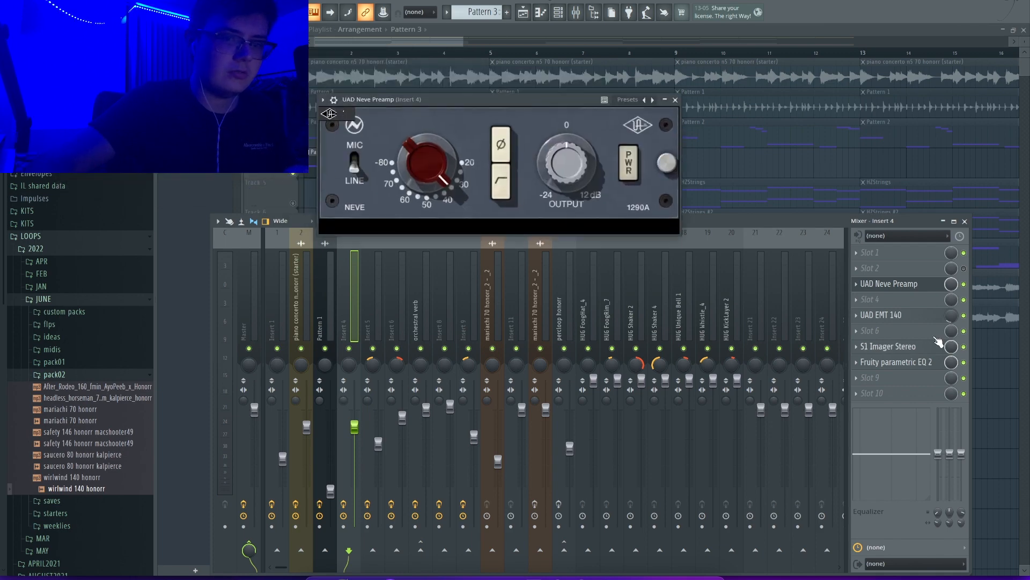
pyautogui.click(922, 317)
pyautogui.moveTo(643, 119); pyautogui.dragTo(631, 271)
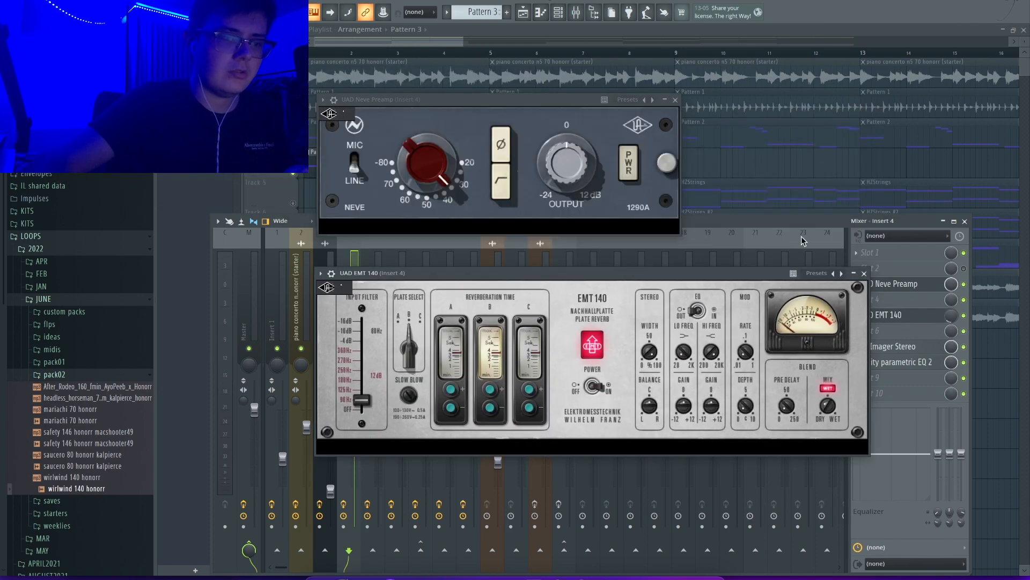
pyautogui.click(864, 273)
pyautogui.click(888, 346)
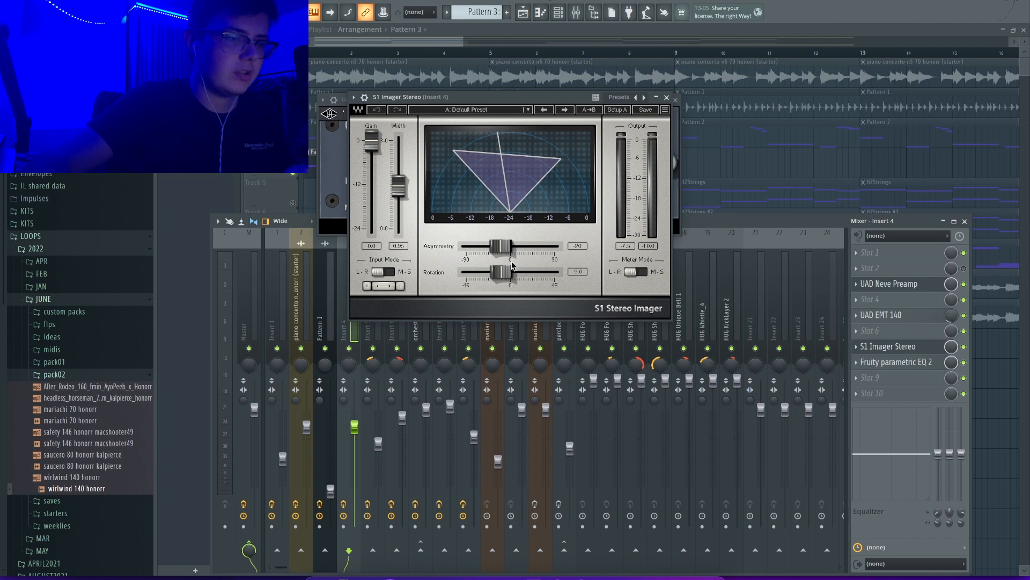
pyautogui.click(667, 97)
pyautogui.click(896, 362)
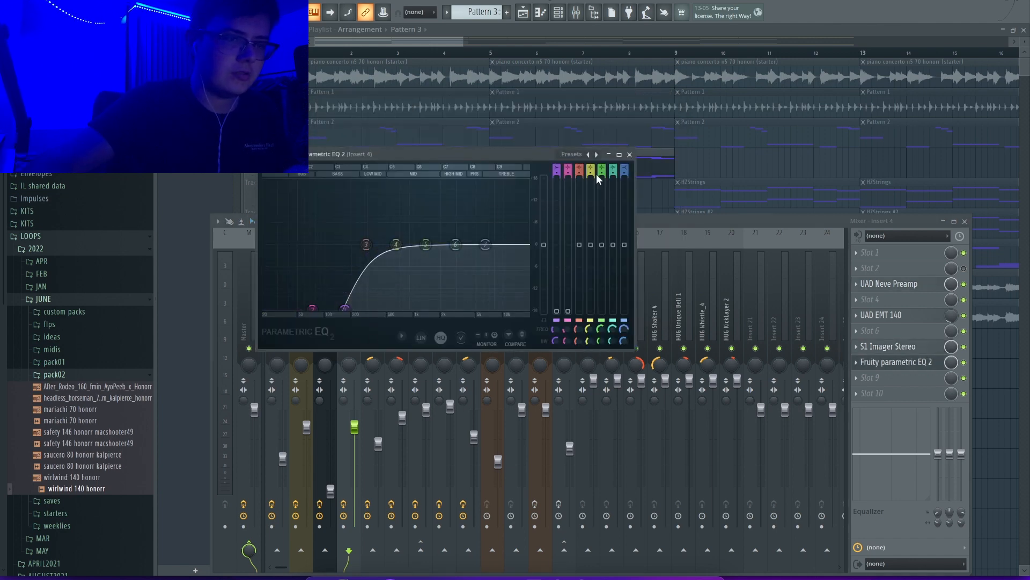
# Examine the Kontakt #2 trumpet notes of Pattern 3 in the piano roll and play back their final part
pyautogui.press('F6')
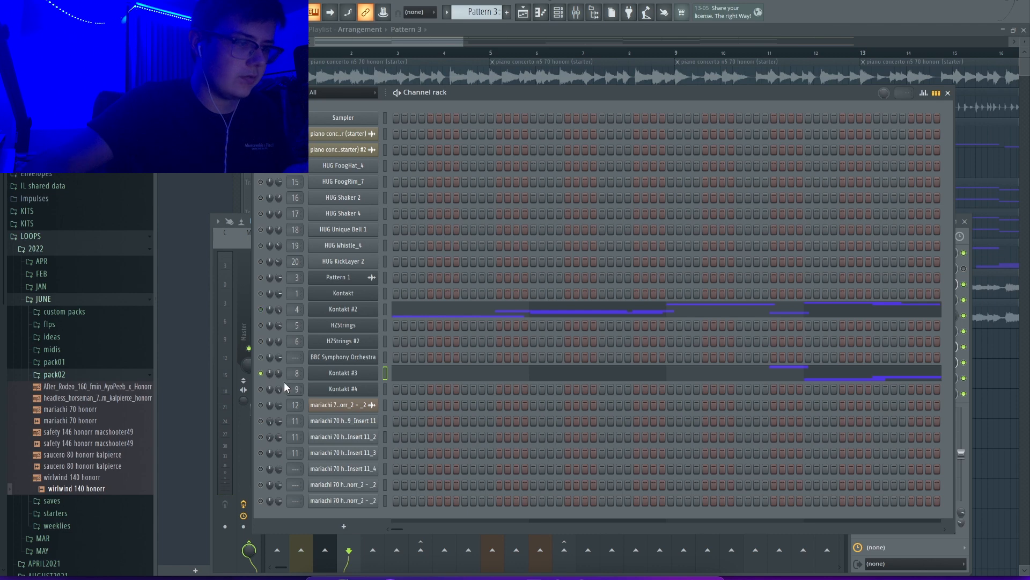
pyautogui.press('F7')
pyautogui.press('F7')
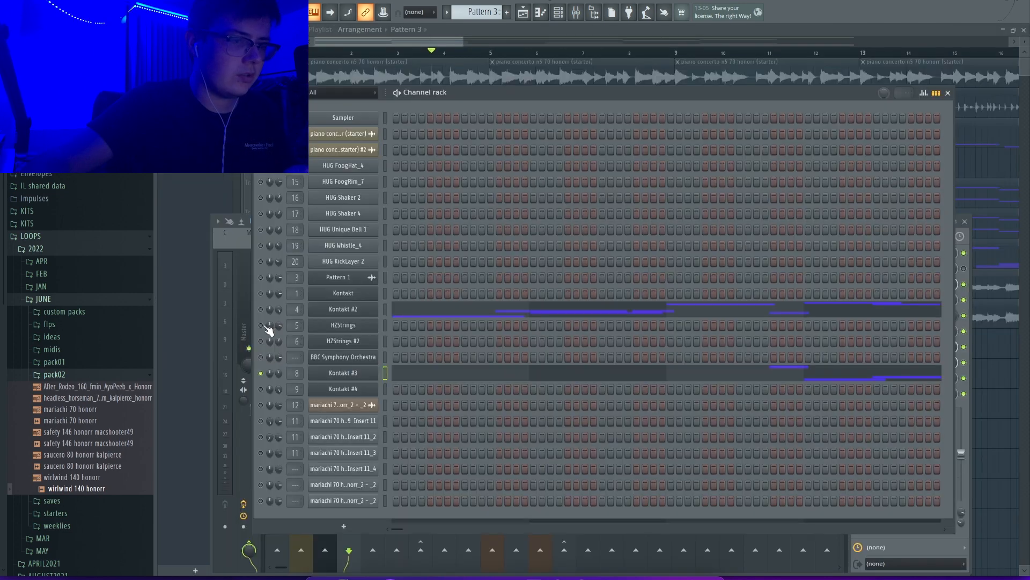
pyautogui.click(706, 310)
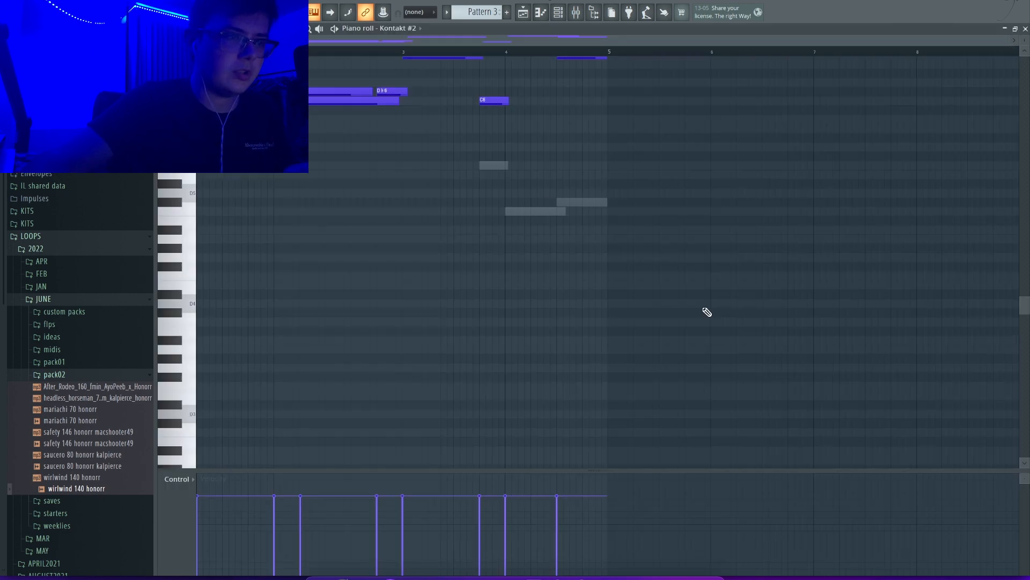
pyautogui.scroll(3, 462, 125)
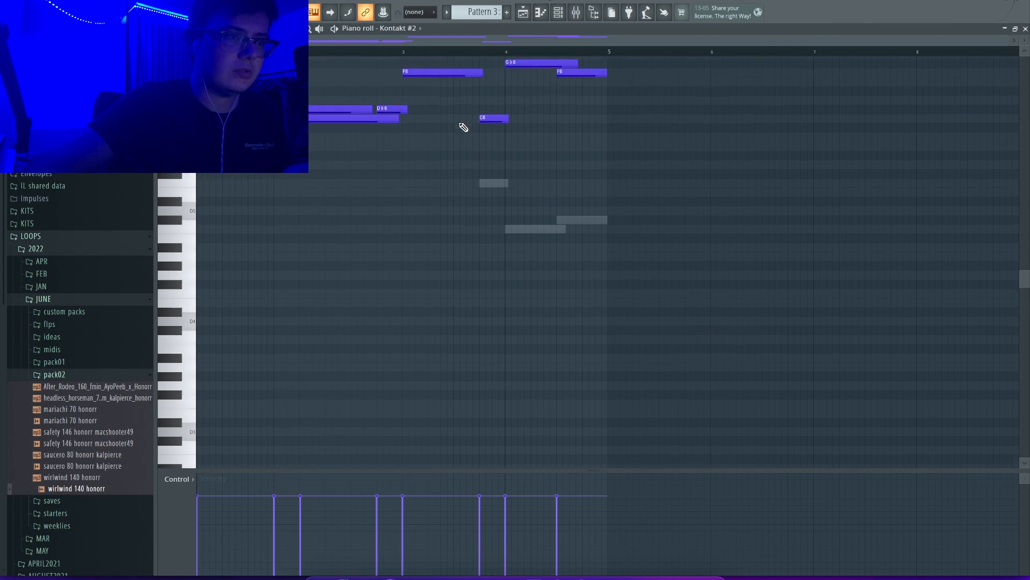
pyautogui.click(483, 53)
pyautogui.press('space')
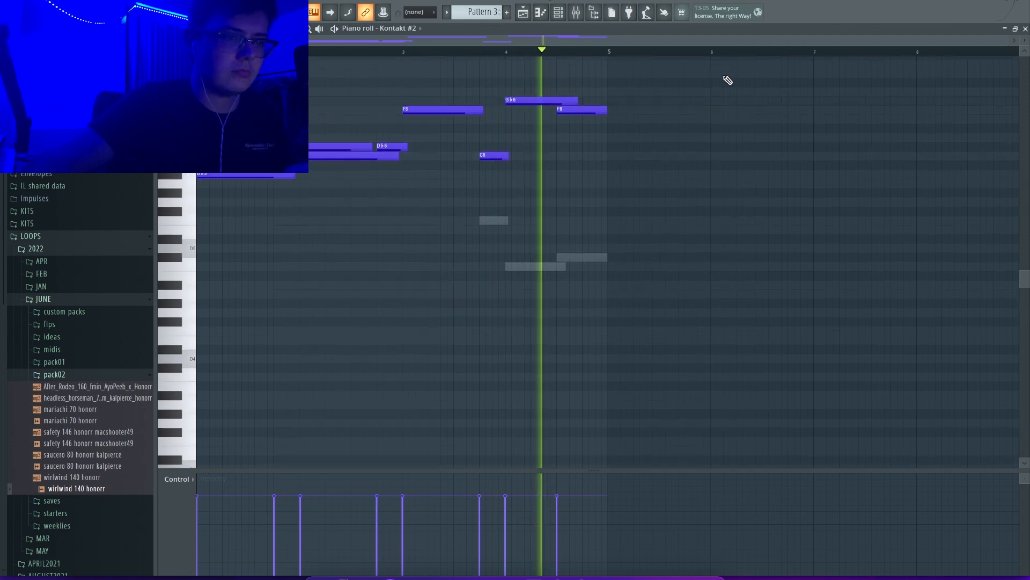
pyautogui.press('F7')
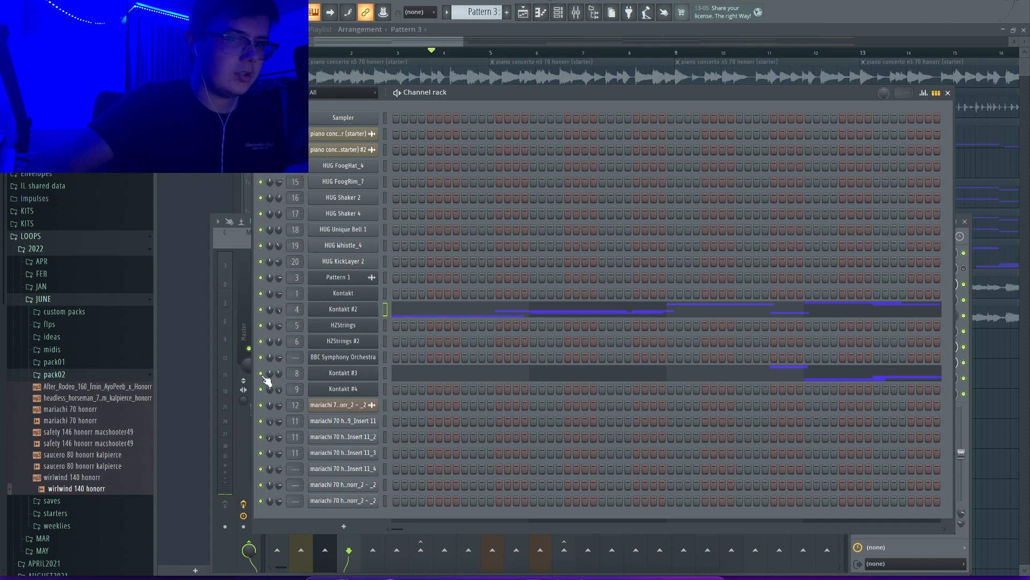
# Play the piano concerto, Pattern 1, Pattern 2 and Pattern 3 tracks together while viewing the mixer's Master track
pyautogui.click(949, 93)
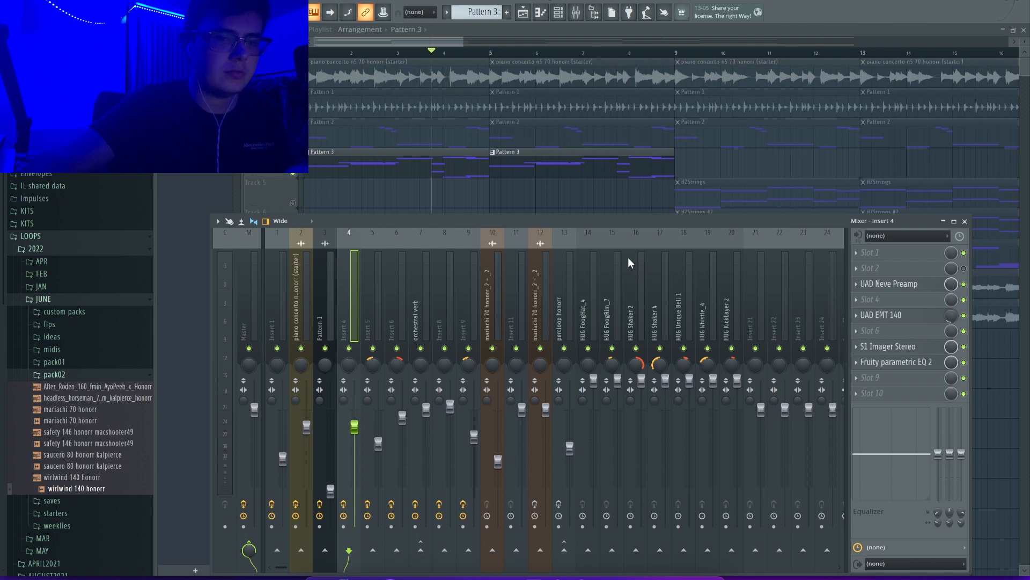
pyautogui.press('F9')
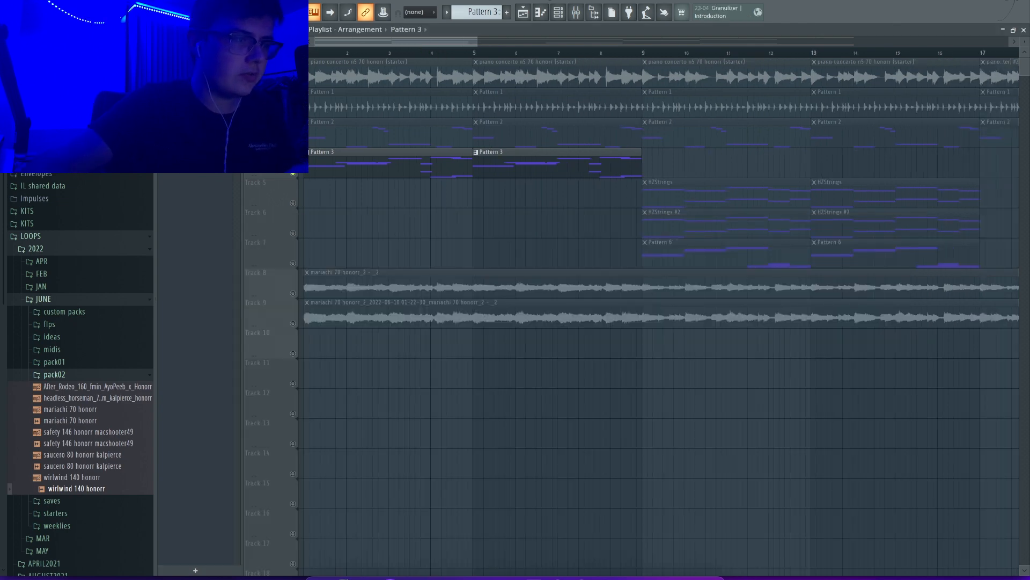
pyautogui.click(293, 143)
pyautogui.click(293, 113)
pyautogui.click(293, 83)
pyautogui.press('space')
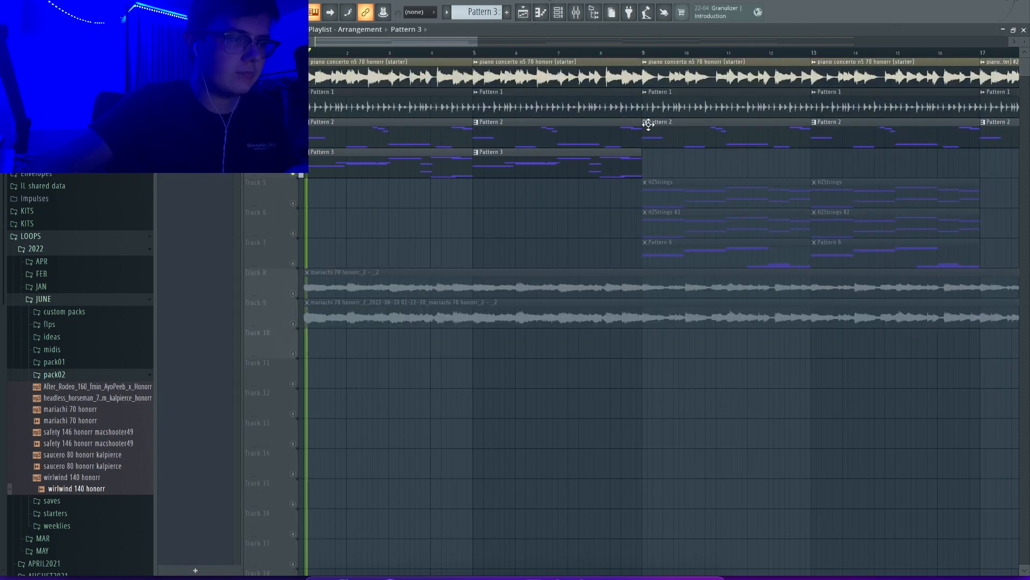
pyautogui.click(576, 13)
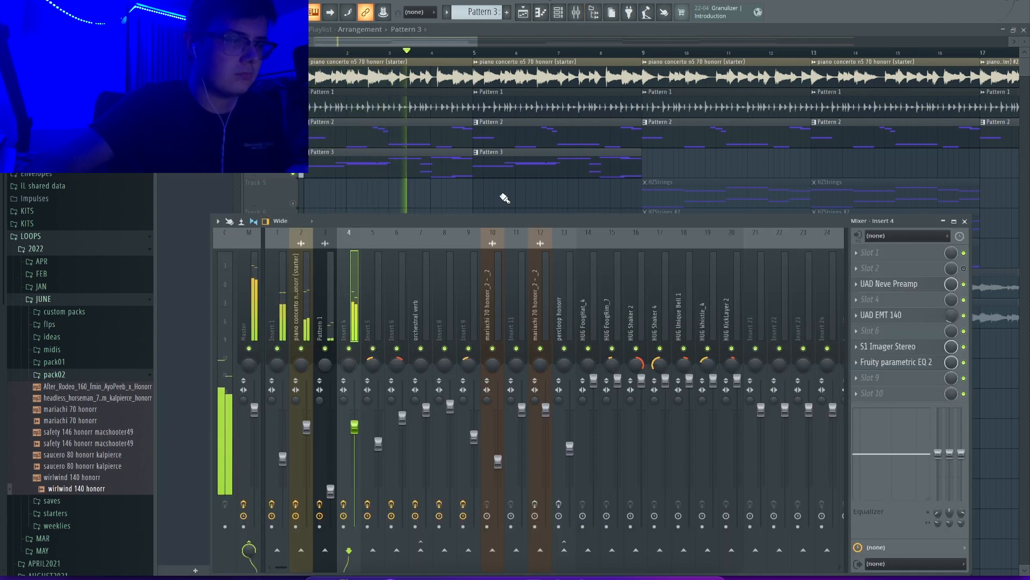
pyautogui.click(247, 285)
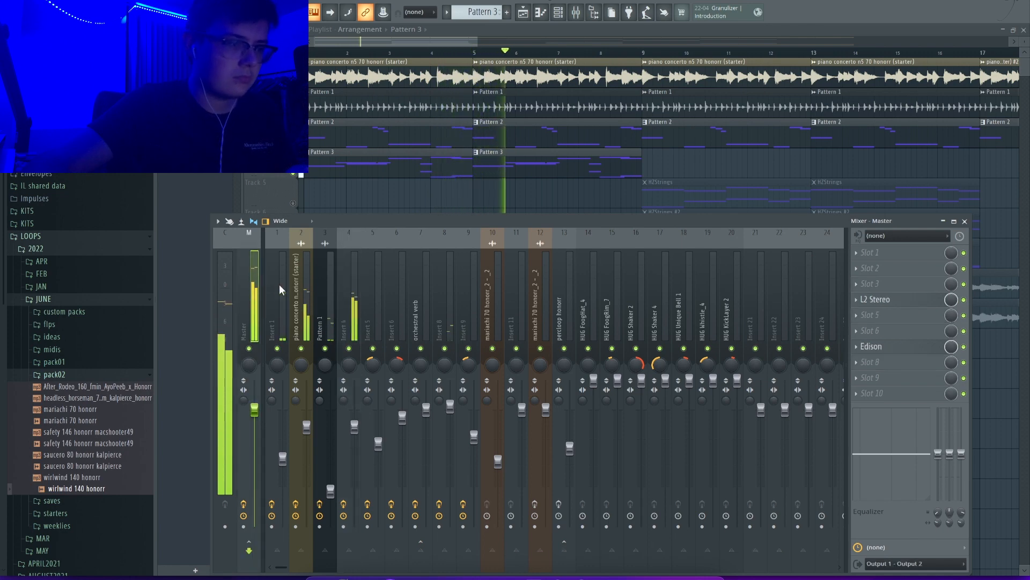
# Check the L2 Stereo effect on the mixer's Master track while the piano concerto and Pattern 1 to 3 layers play
pyautogui.click(904, 301)
pyautogui.click(375, 70)
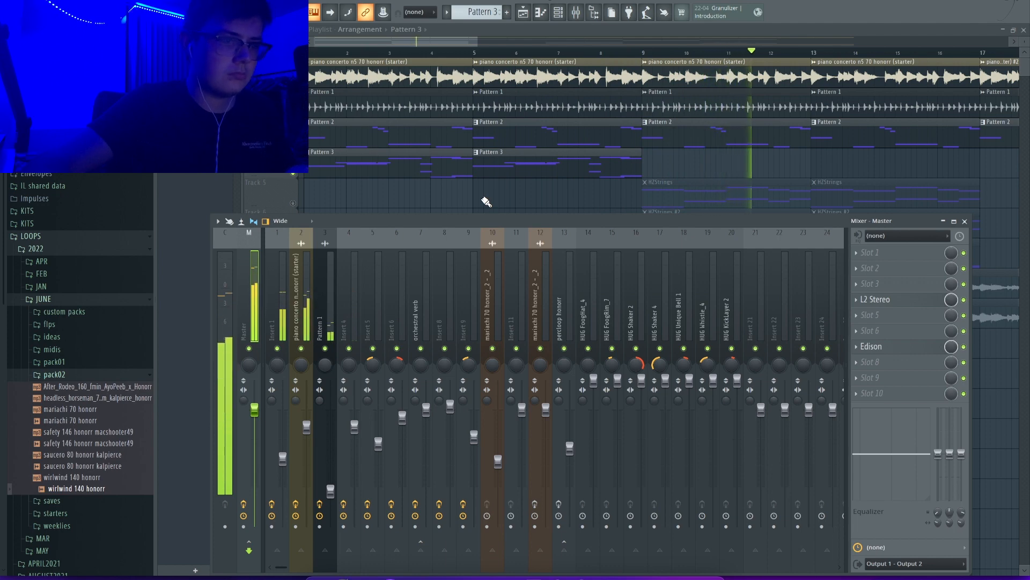
pyautogui.press('F9')
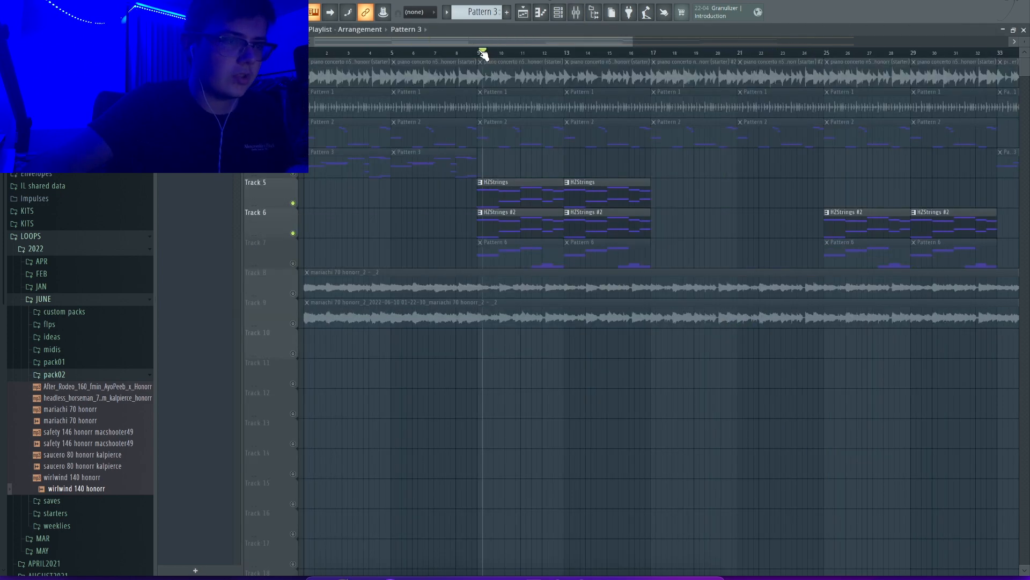
# Set the playhead to the start of bar 9 and solo the HZStrings clips on Track 5
pyautogui.click(473, 52)
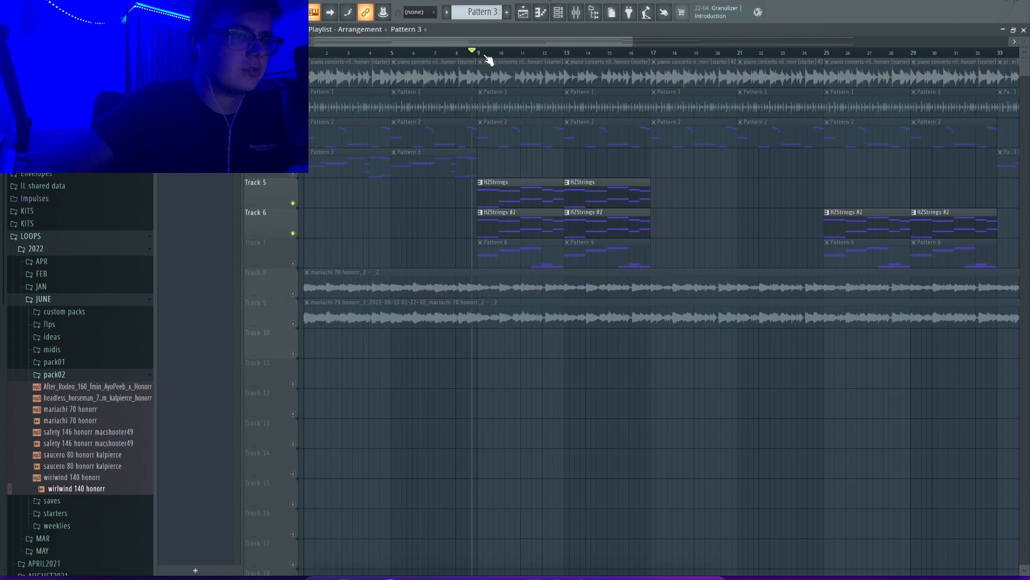
pyautogui.click(478, 52)
pyautogui.rightClick(294, 203)
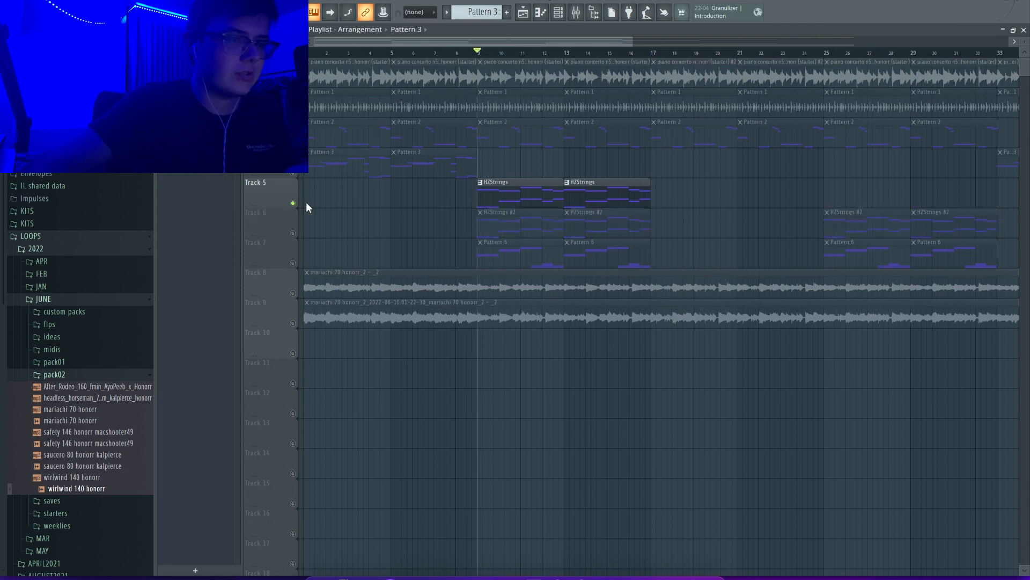
# Inspect the HZStrings channel's Hans Zimmer Strings instrument and its 60 Violins: All In One preset
pyautogui.click(559, 13)
pyautogui.press('+')
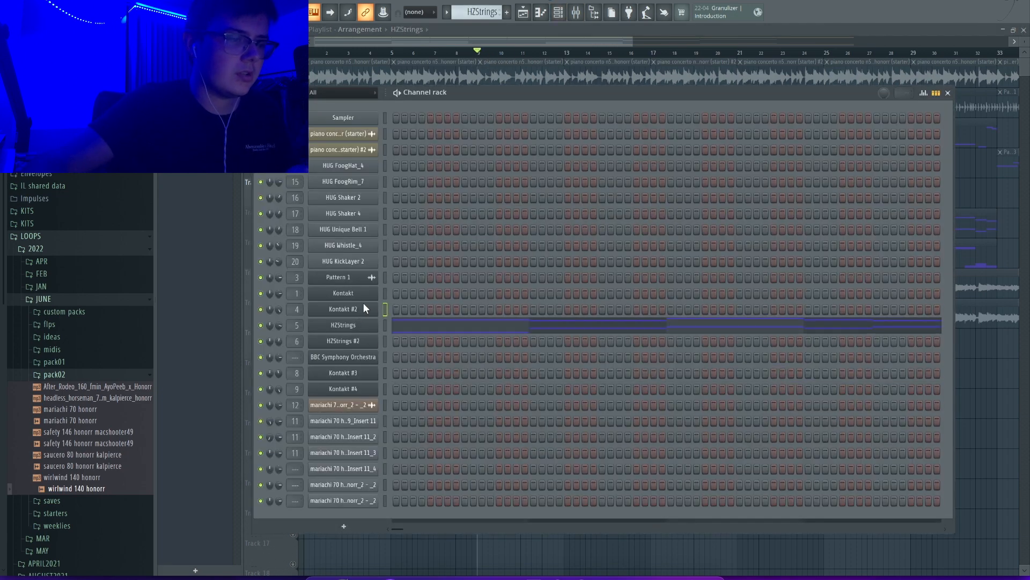
pyautogui.click(345, 329)
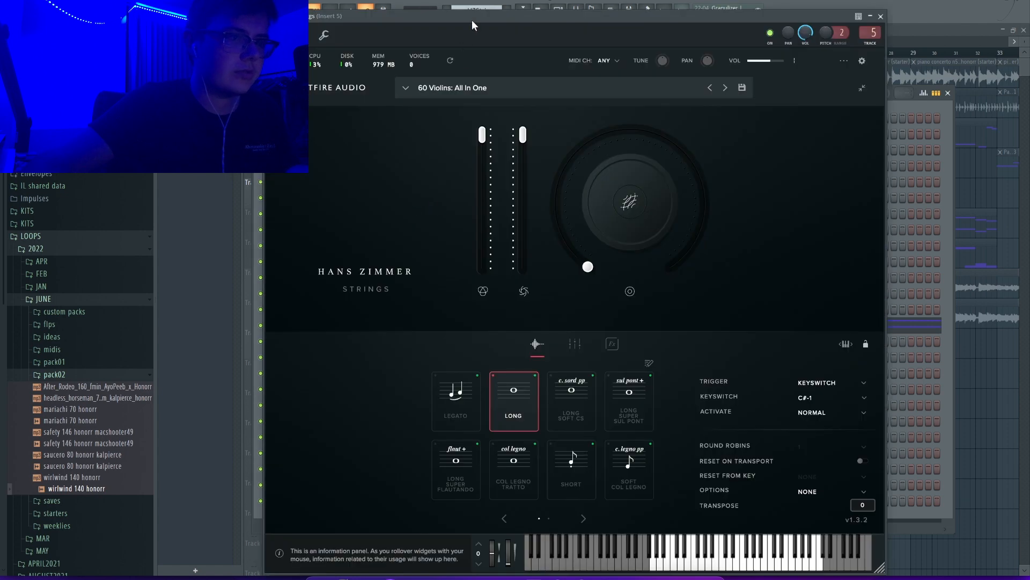
pyautogui.moveTo(473, 21); pyautogui.dragTo(510, 8)
pyautogui.click(517, 81)
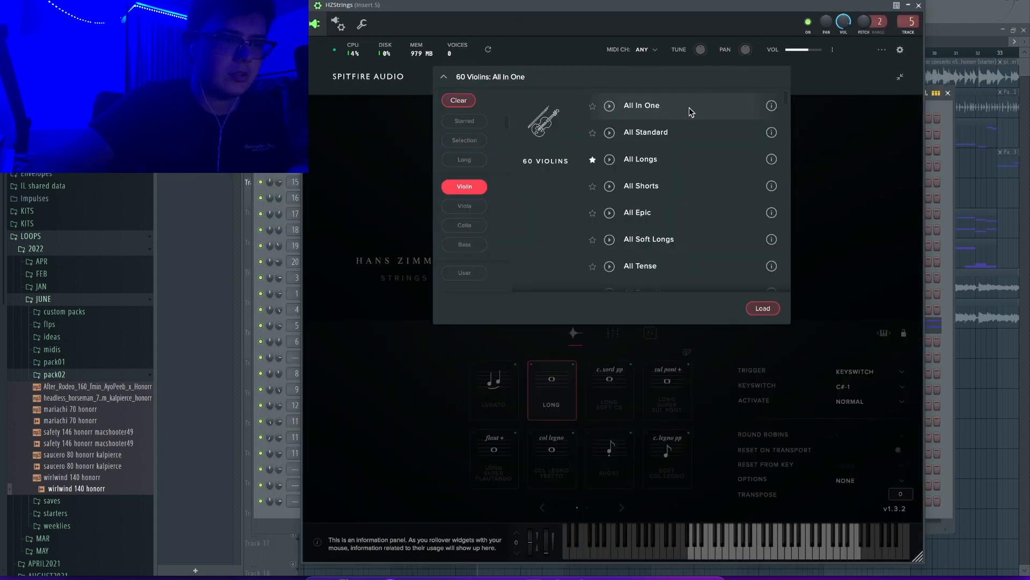
pyautogui.click(845, 82)
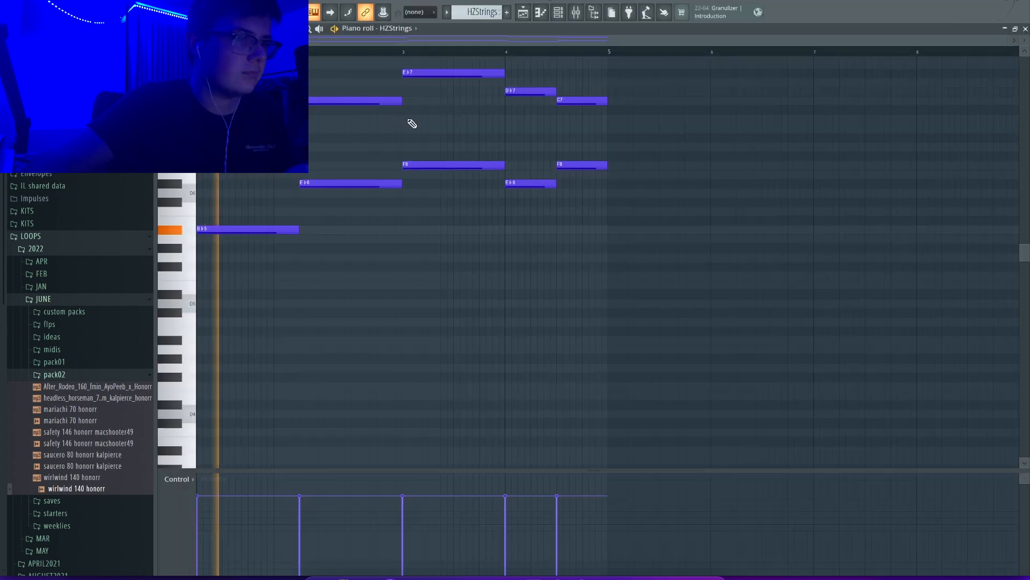
# Examine the notes of the HZStrings pattern in the piano roll while they play
pyautogui.scroll(4, 424, 124)
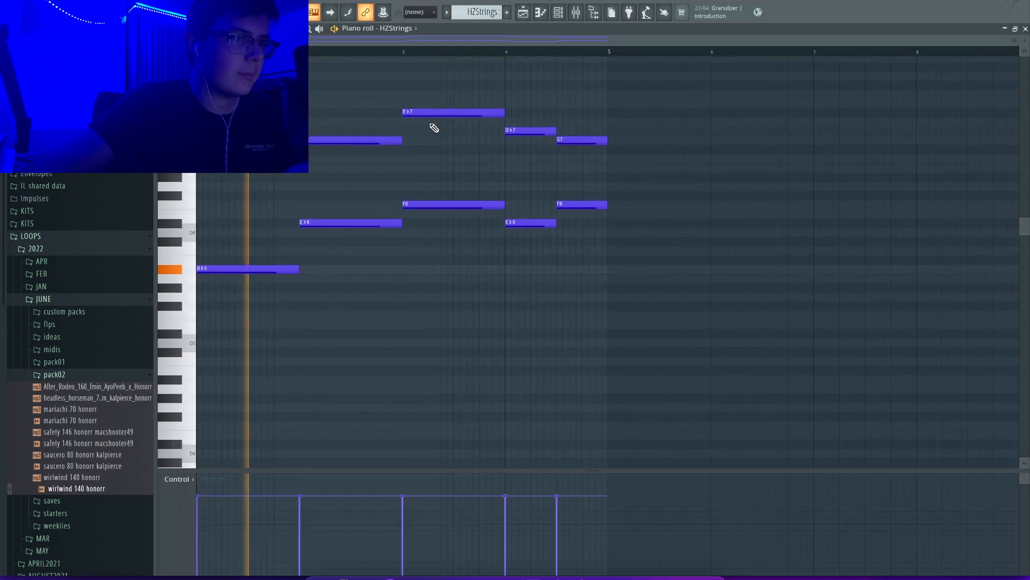
pyautogui.click(1026, 29)
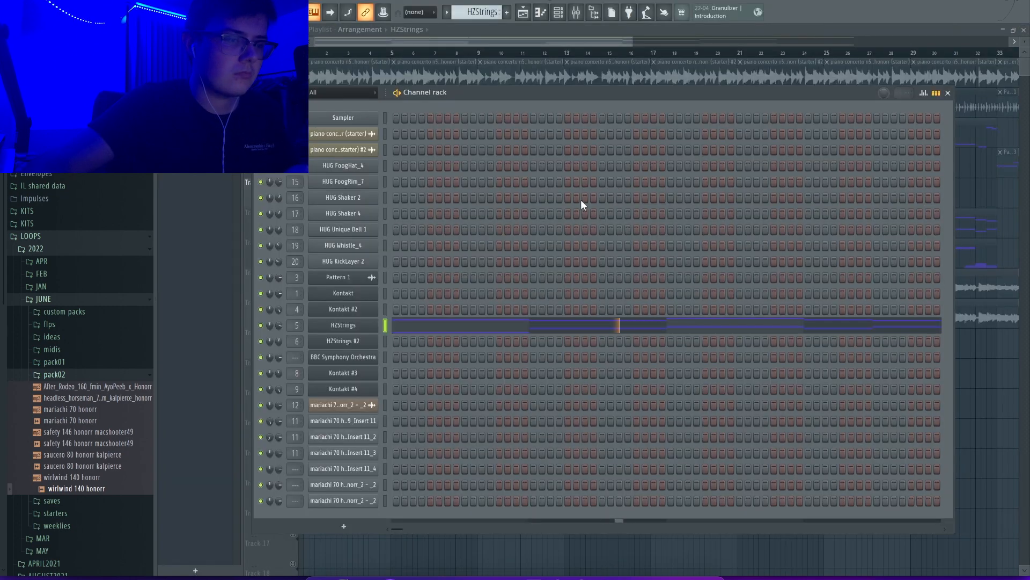
pyautogui.click(583, 330)
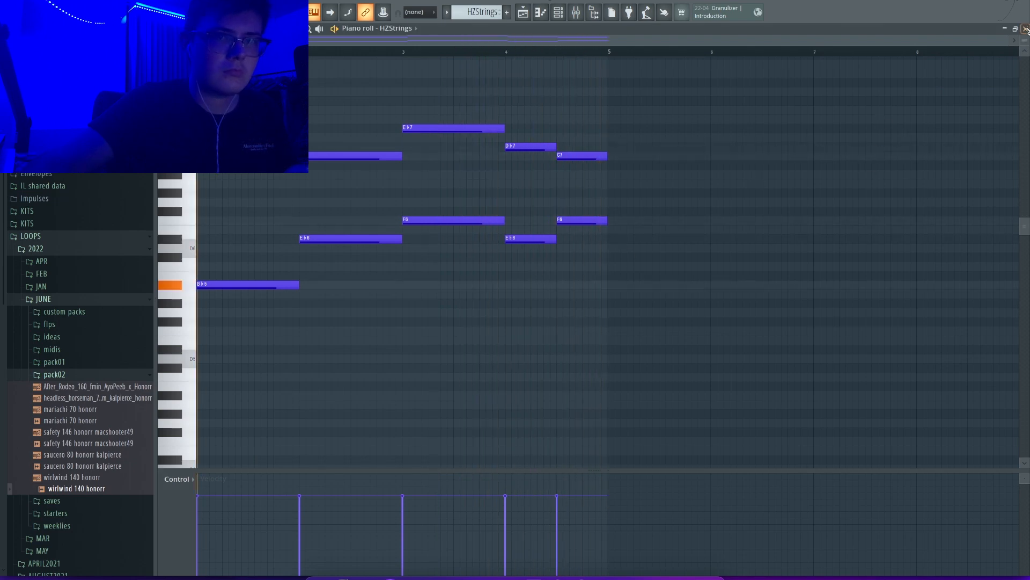
# Switch to the HZStrings #2 pattern and listen to its notes in the piano roll
pyautogui.click(557, 12)
pyautogui.scroll(-1, 478, 11)
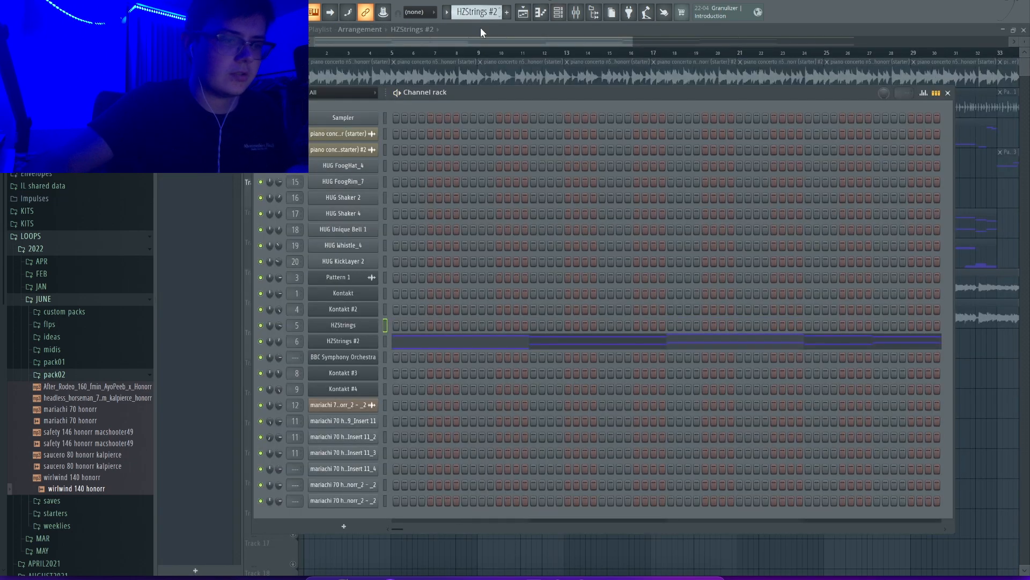
pyautogui.click(578, 346)
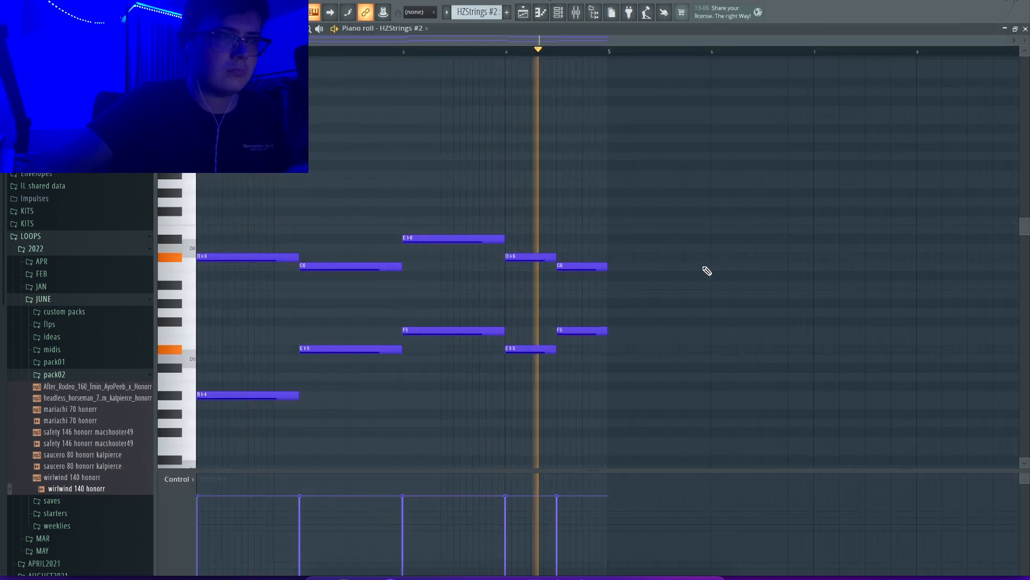
pyautogui.press('space')
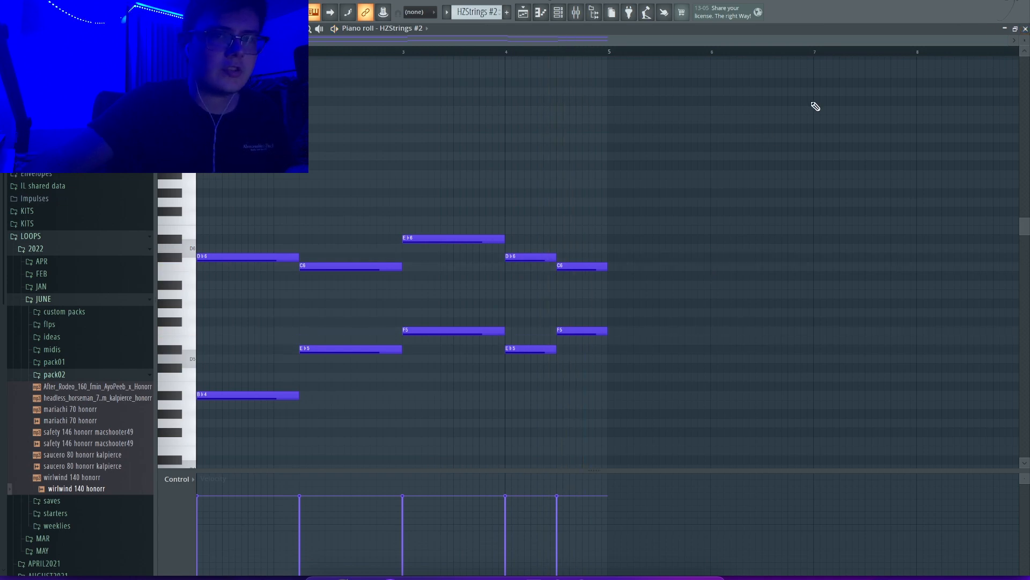
pyautogui.click(1024, 28)
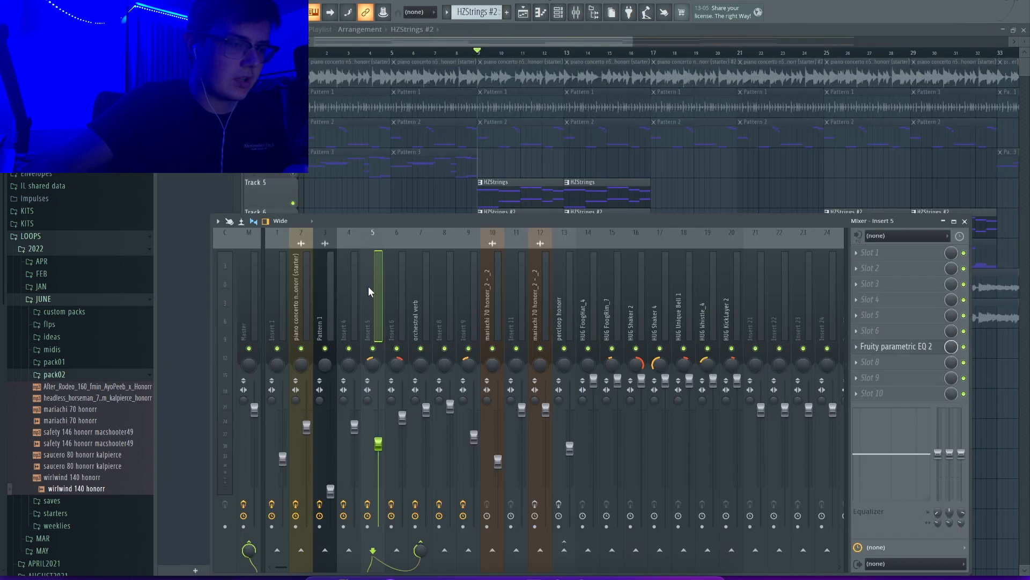
# Compare mixer Inserts 5 and 6, and review the UAD Neve Preamp and Fruity parametric EQ 2 on Insert 6
pyautogui.click(400, 302)
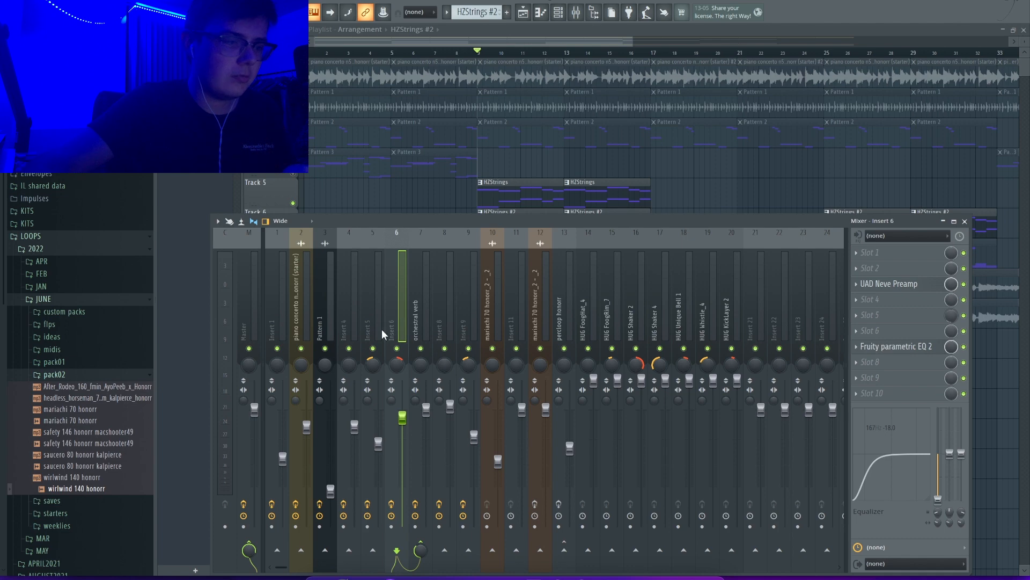
pyautogui.click(378, 317)
pyautogui.click(391, 314)
pyautogui.click(899, 283)
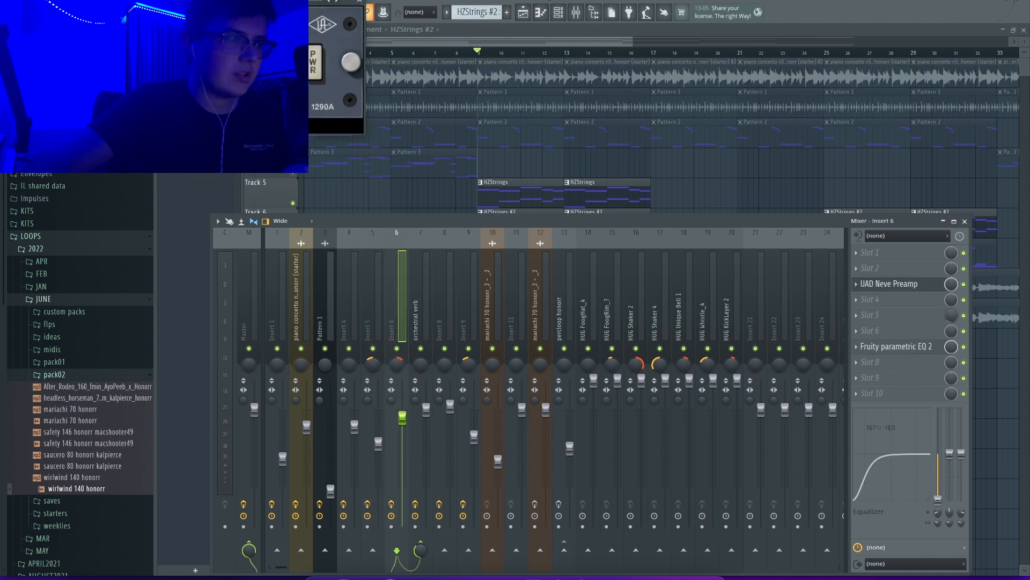
pyautogui.click(360, 1)
pyautogui.click(897, 346)
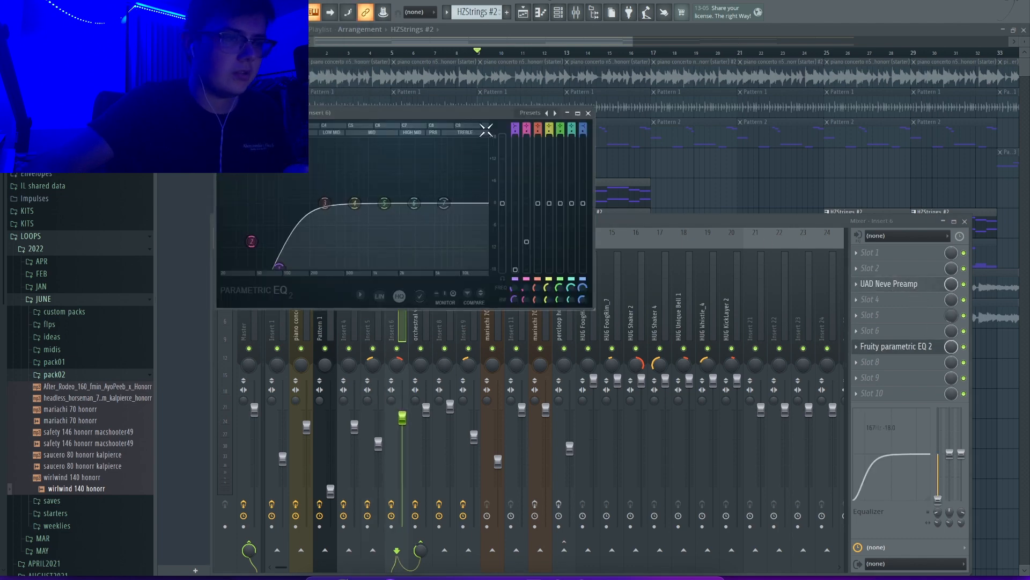
pyautogui.click(589, 114)
# Follow the string inserts to the orchestral verb mixer track and review its UAD Capitol Chambers reverb settings
pyautogui.click(369, 287)
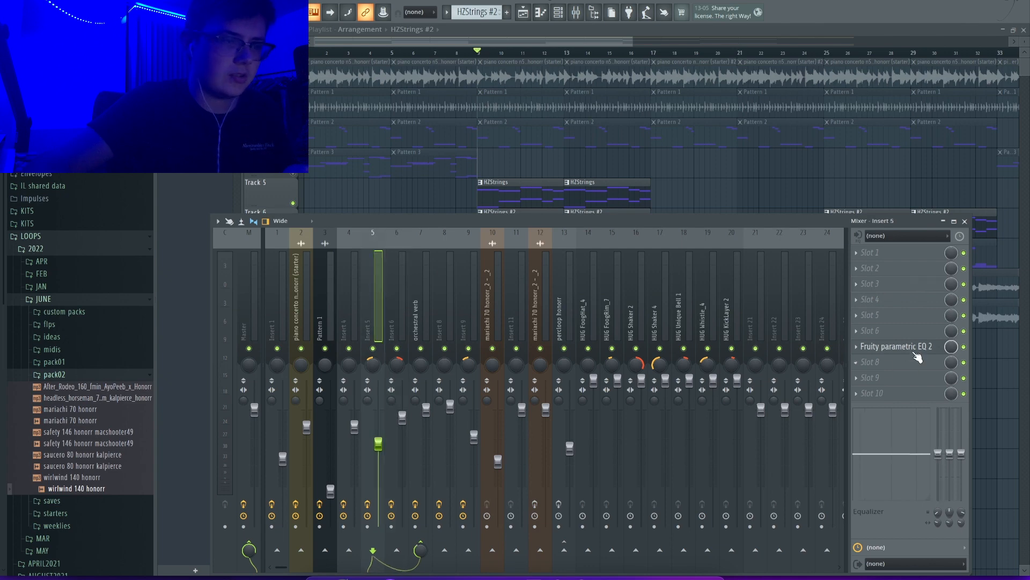
pyautogui.click(398, 298)
pyautogui.click(421, 299)
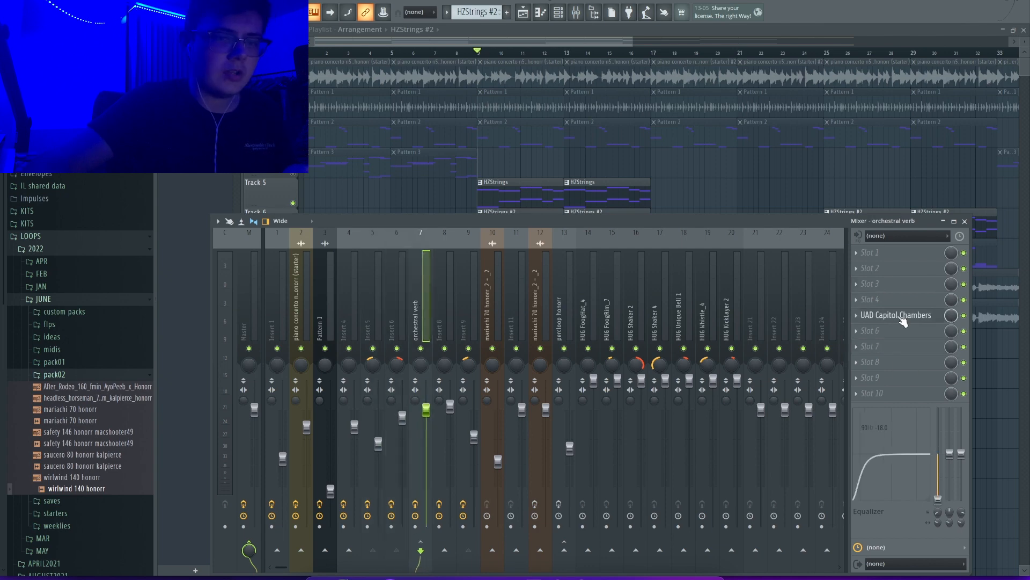
pyautogui.click(901, 316)
pyautogui.moveTo(194, 54); pyautogui.dragTo(612, 52)
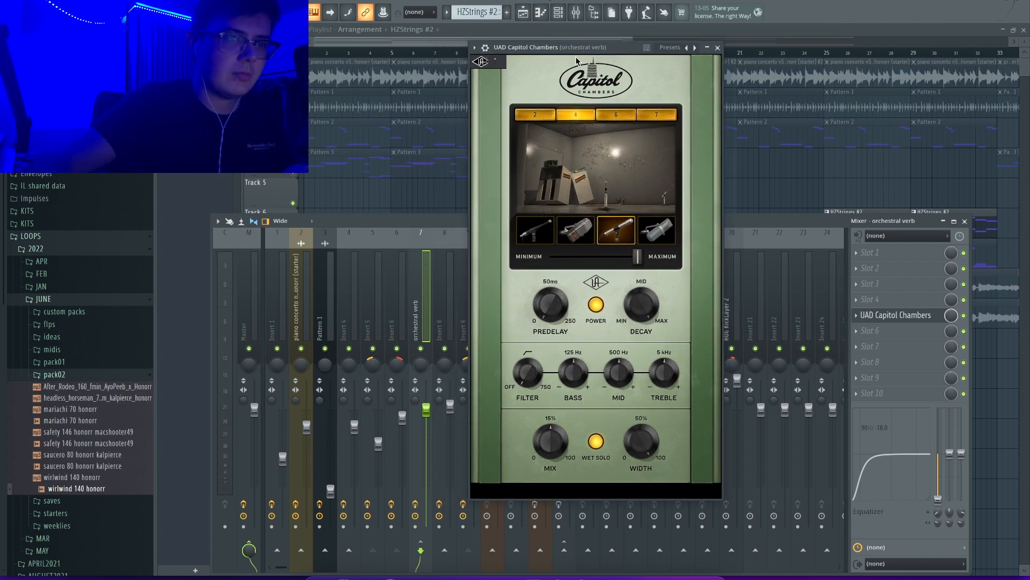
pyautogui.click(717, 48)
# Return from the mixer to the playlist and solo Track 7, which holds the Pattern 6 clips
pyautogui.click(377, 378)
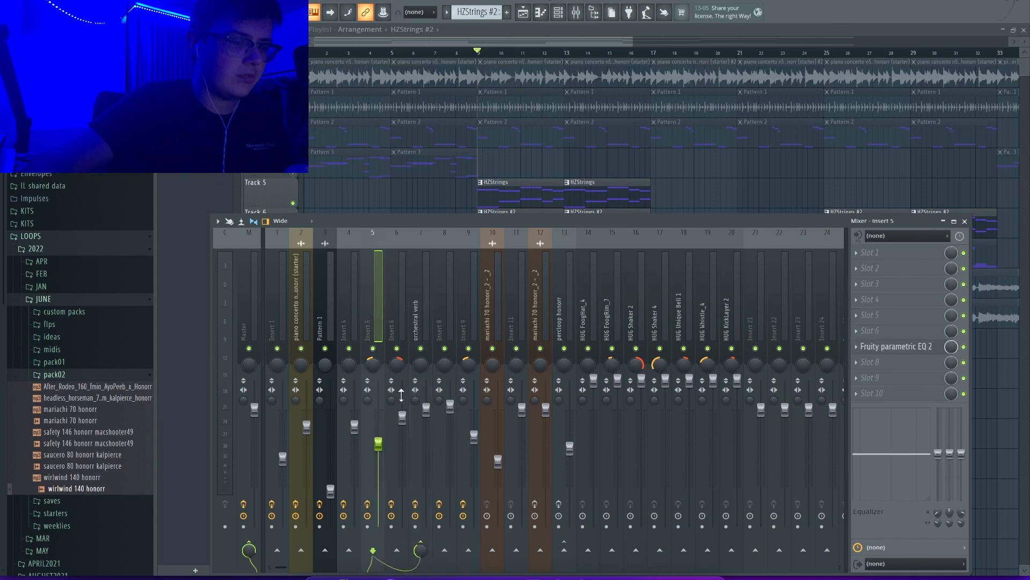
pyautogui.press('F9')
pyautogui.scroll(-1, 472, 237)
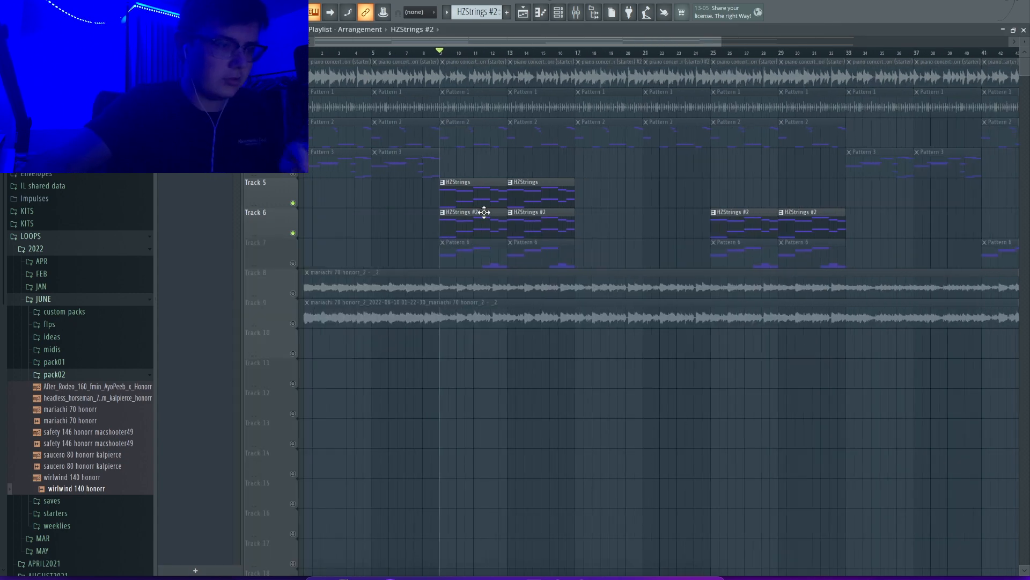
pyautogui.click(298, 265)
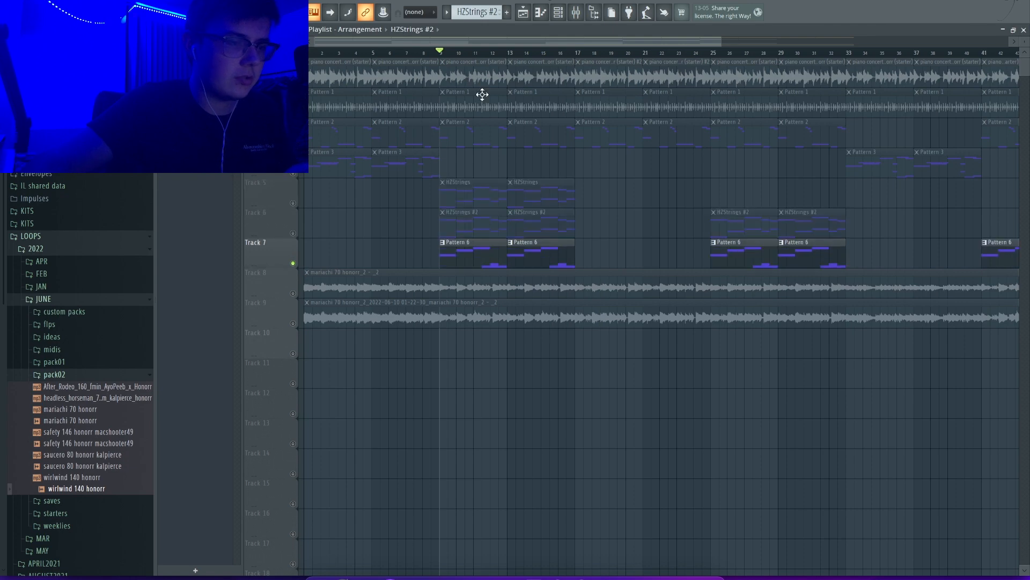
# Open the Kontakt #4 notes of Pattern 6 in the piano roll and play them
pyautogui.hscroll(1, 478, 161)
pyautogui.doubleClick(466, 257)
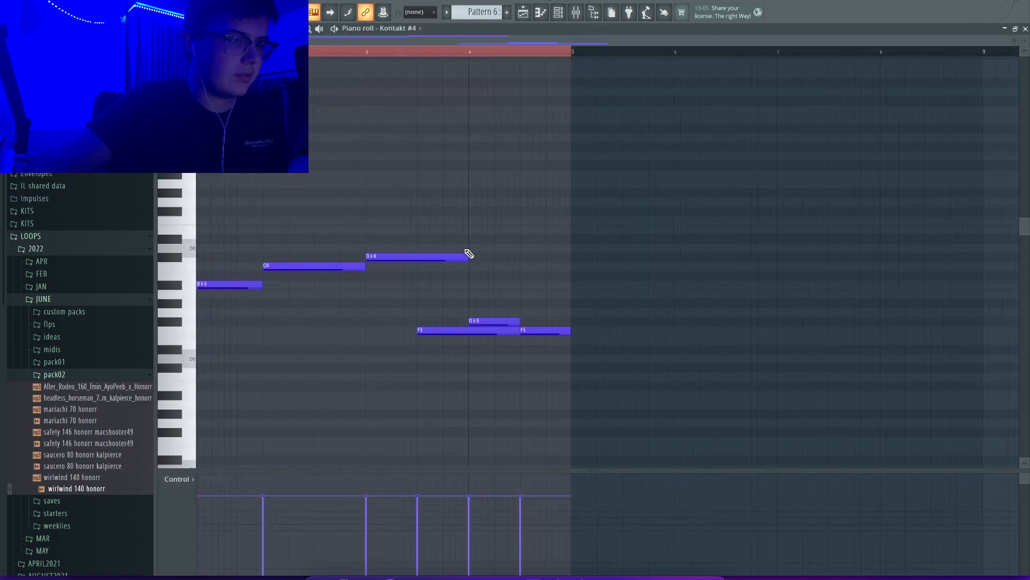
pyautogui.press('space')
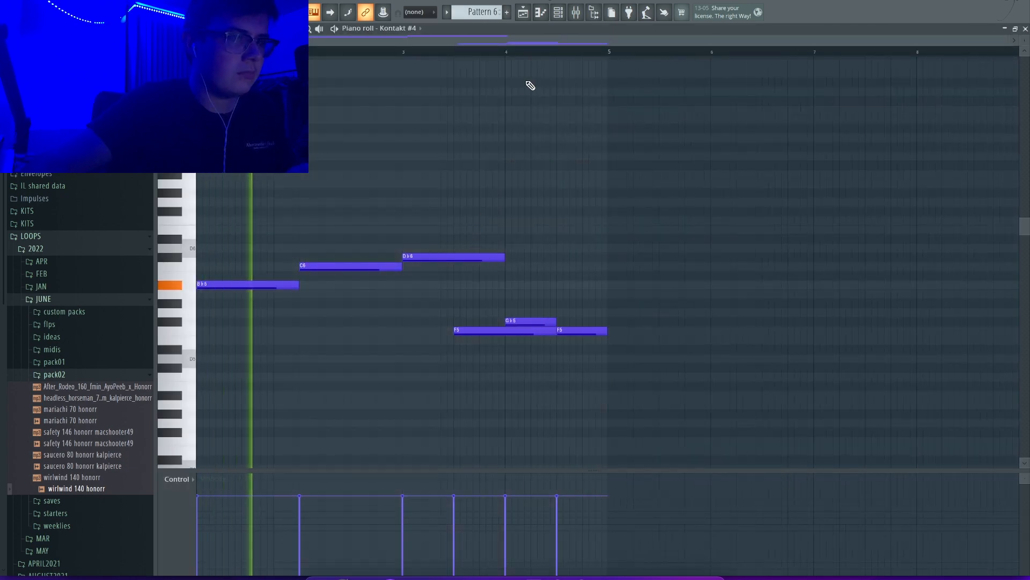
# Inspect the Kontakt #4 instrument, Solo - Boy Soloists - 02 Benedict - Legato Ooh, while Pattern 6 plays
pyautogui.press('F6')
pyautogui.click(365, 391)
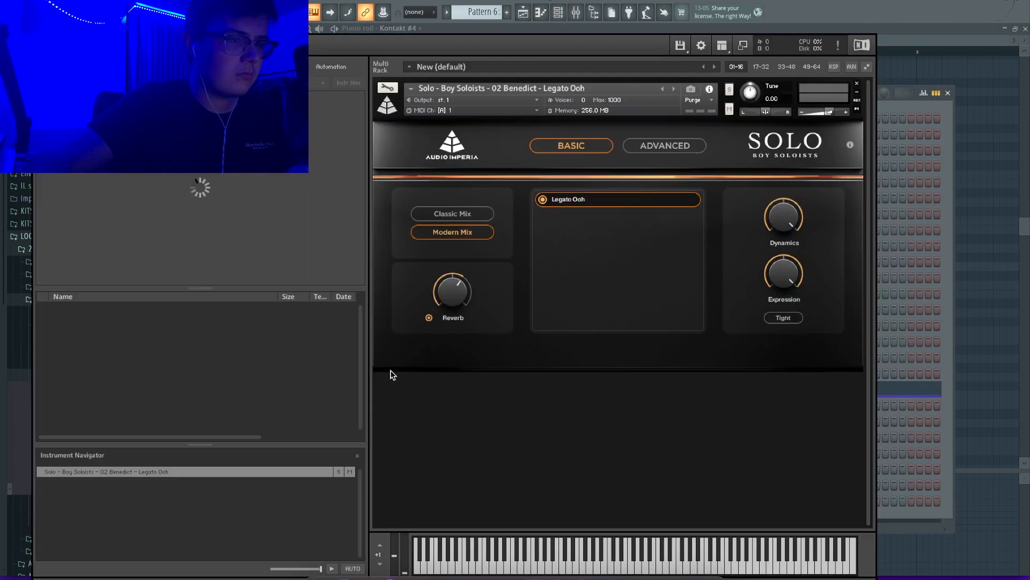
pyautogui.moveTo(502, 29); pyautogui.dragTo(581, 14)
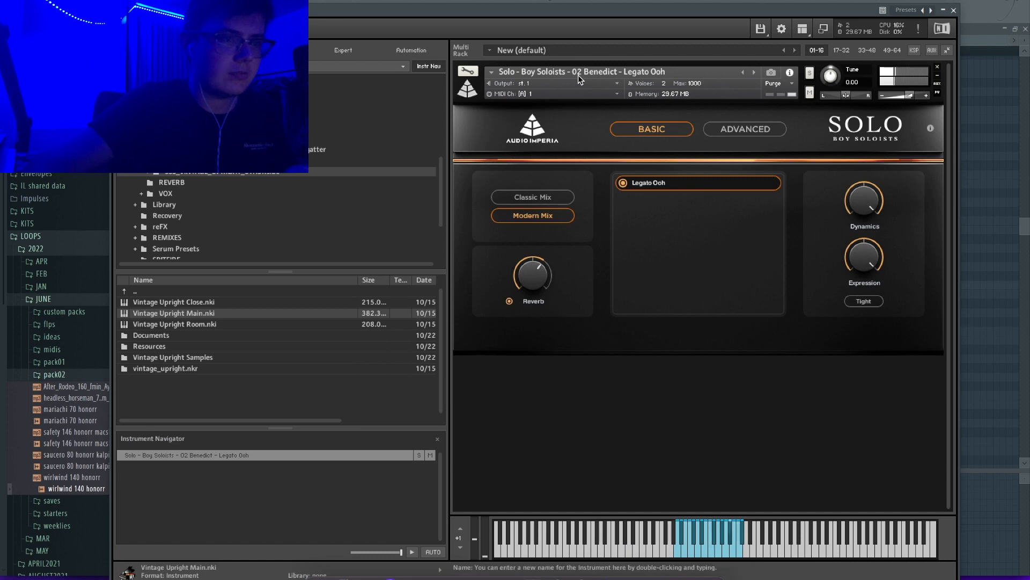
pyautogui.click(954, 10)
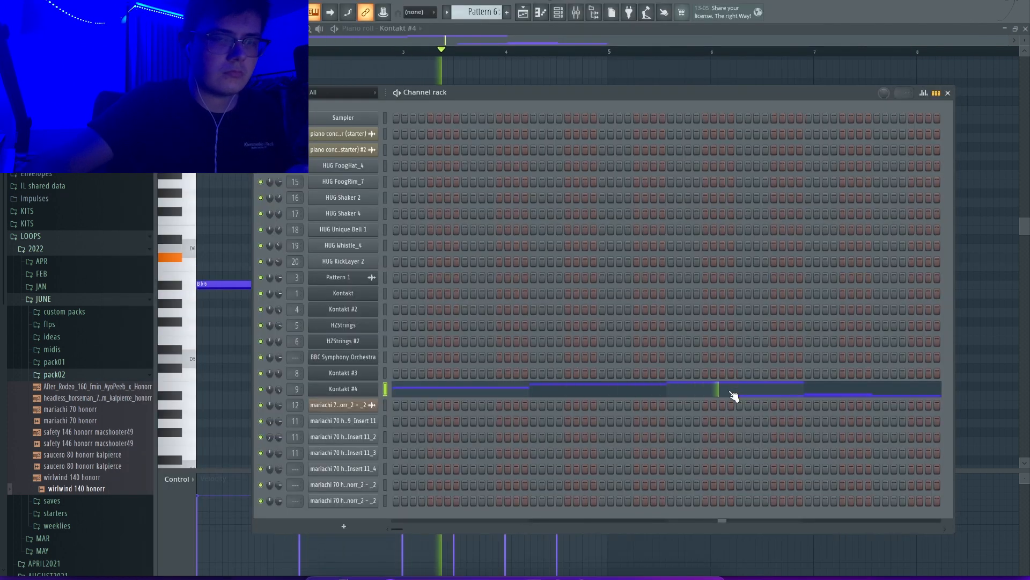
pyautogui.click(948, 92)
pyautogui.press('space')
# Listen to the Pattern 6 vocal layer while viewing its level and reverb send on mixer Insert 9
pyautogui.click(577, 13)
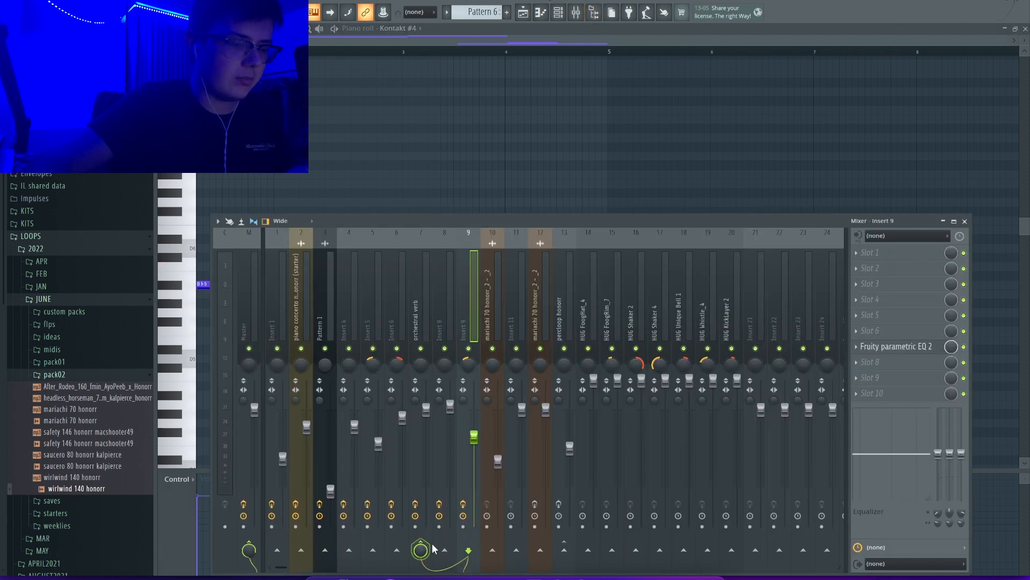
pyautogui.press('space')
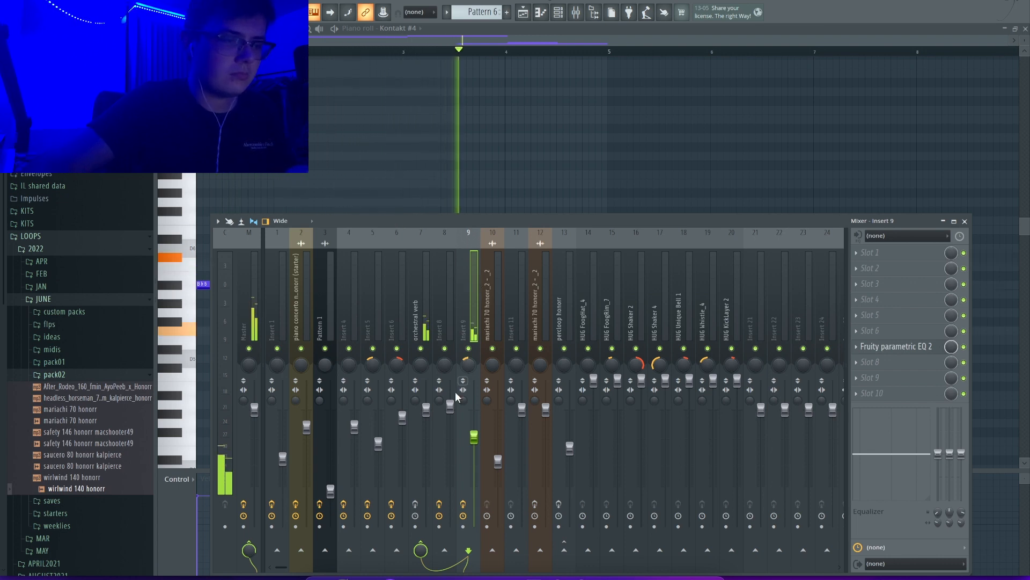
pyautogui.click(481, 311)
pyautogui.press('space')
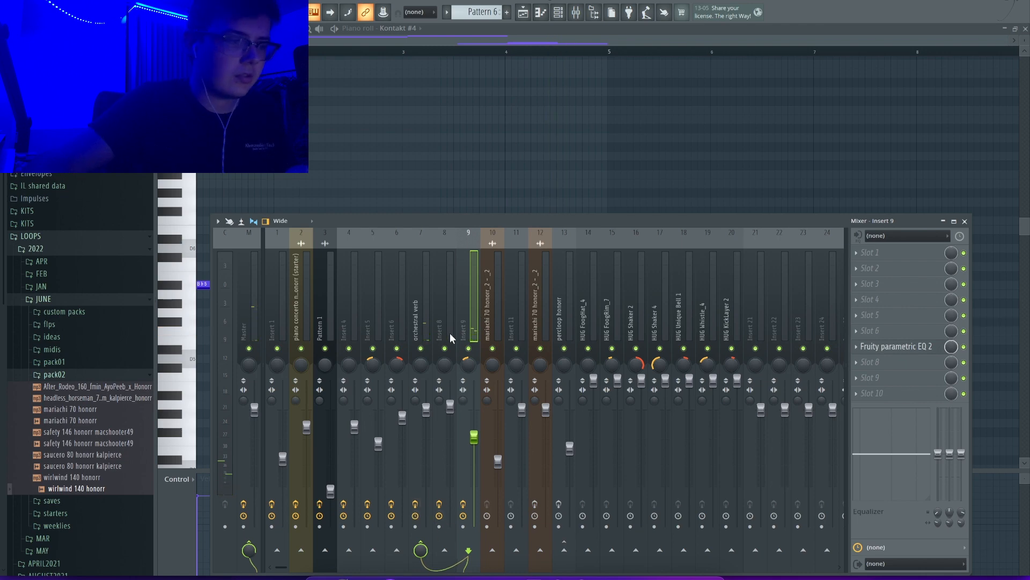
# Review the Fruity parametric EQ 2 curve on Insert 9 and its send to the orchestral verb track
pyautogui.click(422, 314)
pyautogui.click(468, 315)
pyautogui.click(906, 347)
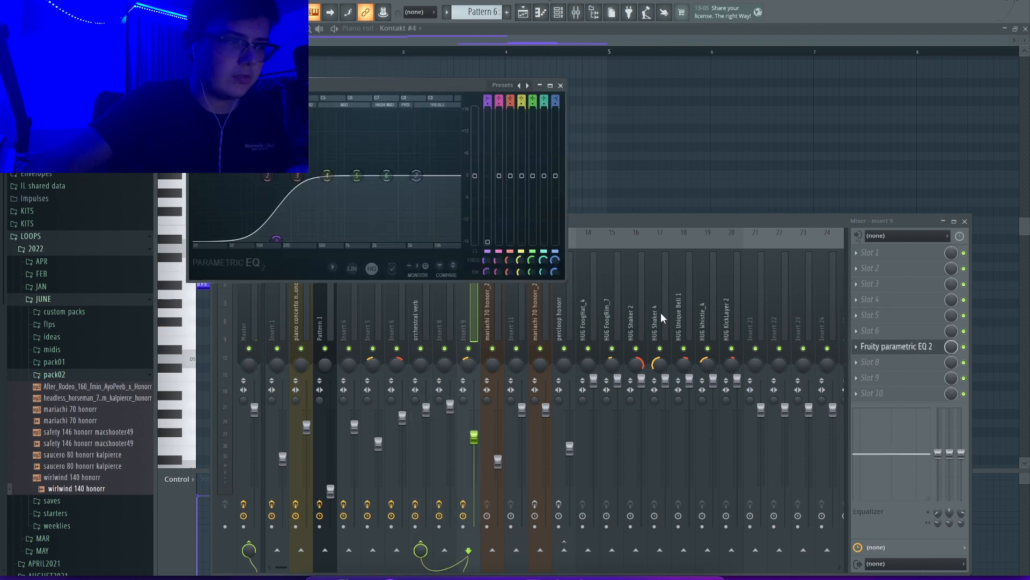
pyautogui.click(563, 83)
pyautogui.click(426, 322)
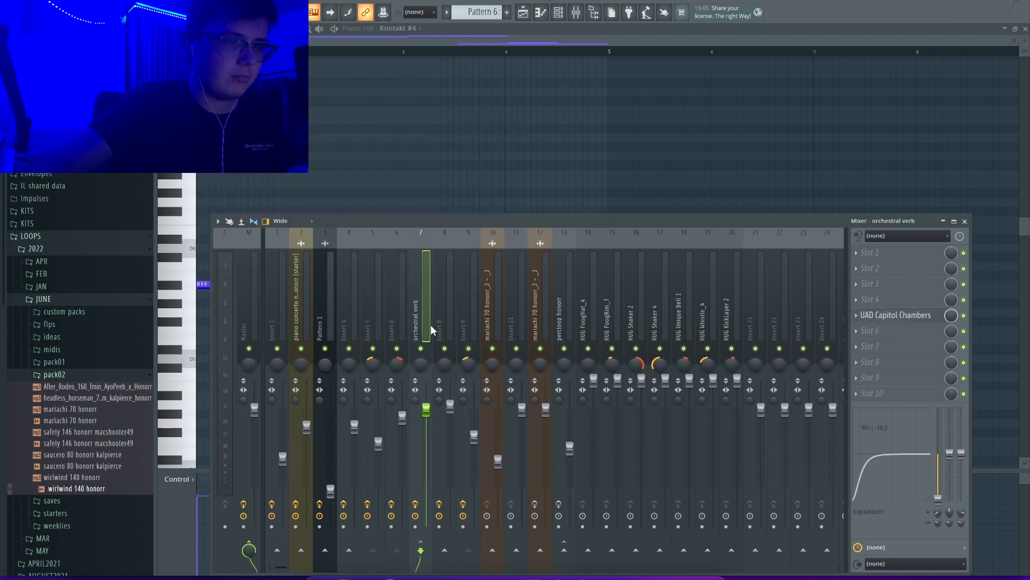
pyautogui.click(468, 324)
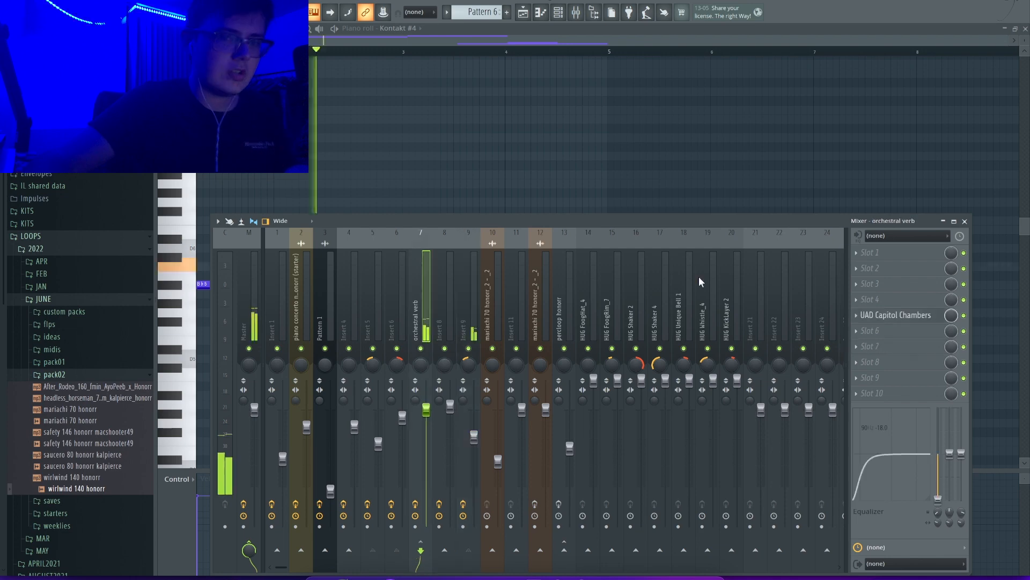
# Stop playback, close the mixer and the Kontakt #4 piano roll, and return to the playlist arrangement
pyautogui.press('space')
pyautogui.click(965, 222)
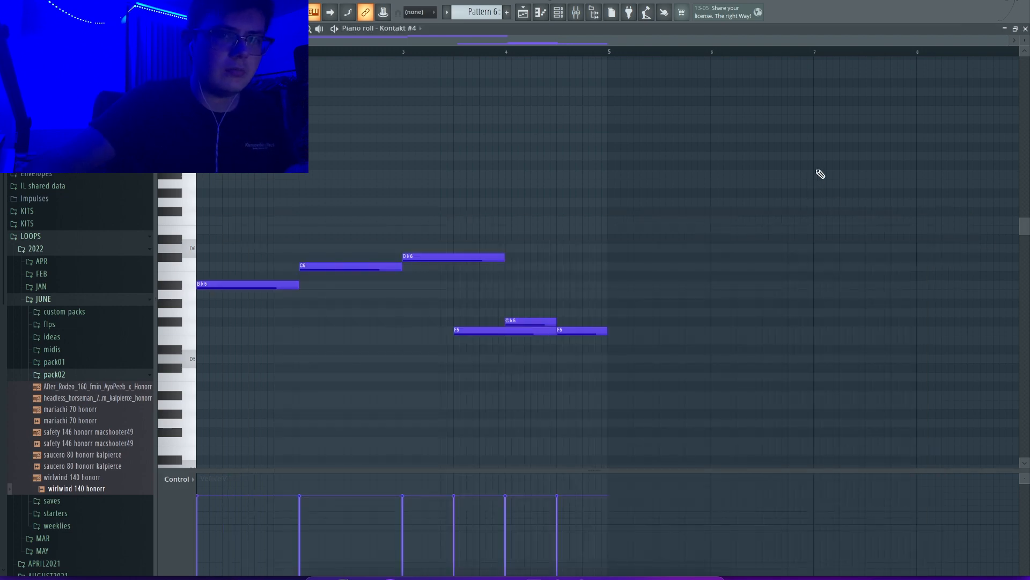
pyautogui.click(1026, 30)
pyautogui.press('F6')
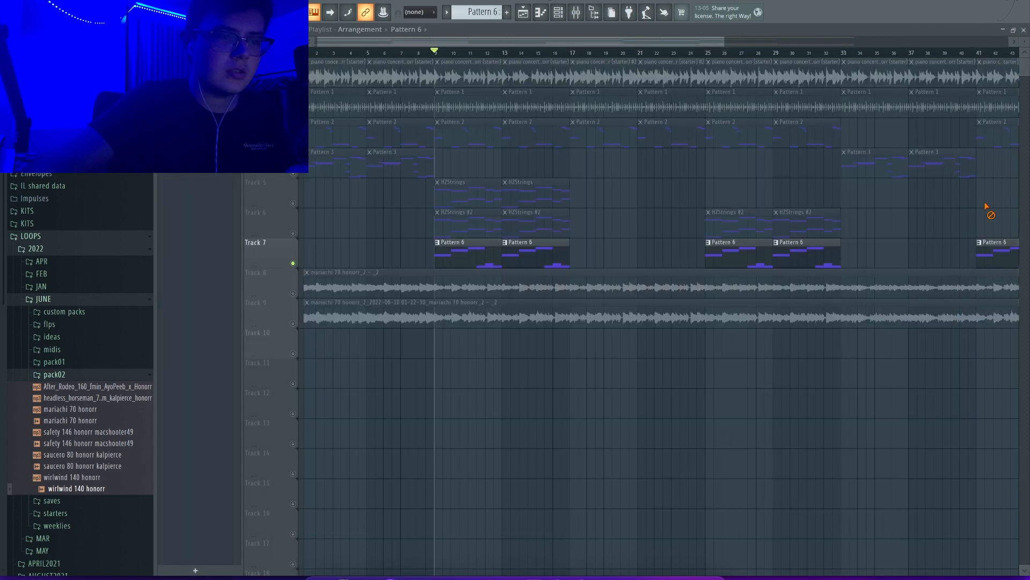
# Unmute tracks 5 and 6 and play both HZStrings layers together with Pattern 6 from bar 9
pyautogui.click(293, 232)
pyautogui.click(293, 203)
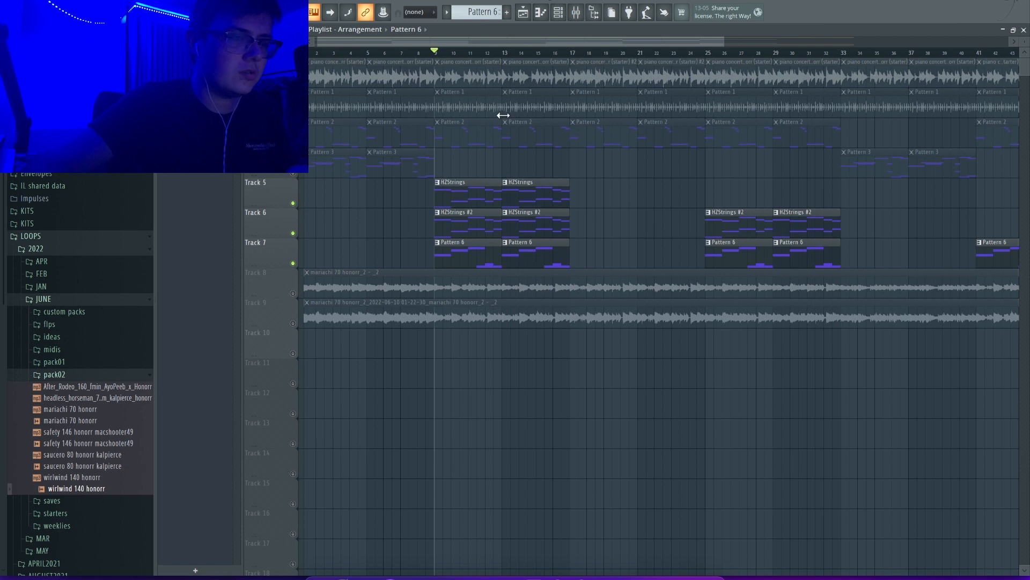
pyautogui.press('space')
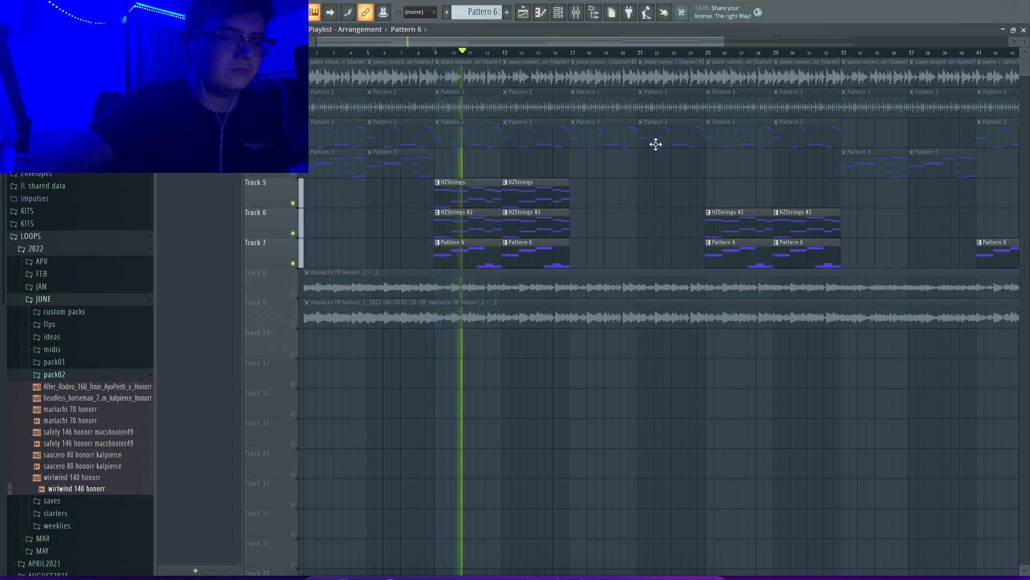
pyautogui.keyDown('ctrl'); pyautogui.scroll(-5, 649, 152); pyautogui.keyUp('ctrl')
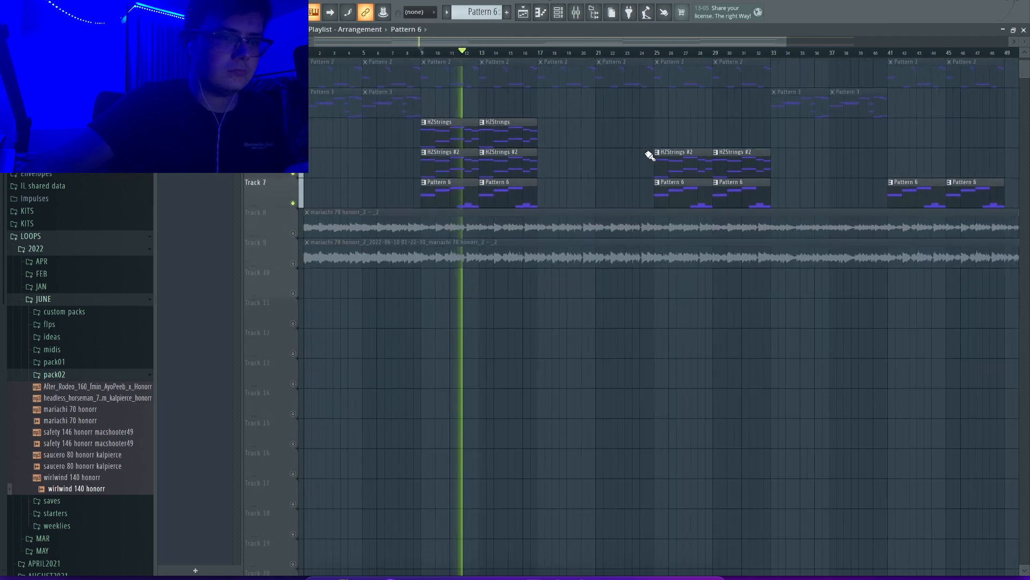
pyautogui.keyDown('ctrl'); pyautogui.scroll(4, 384, 170); pyautogui.keyUp('ctrl')
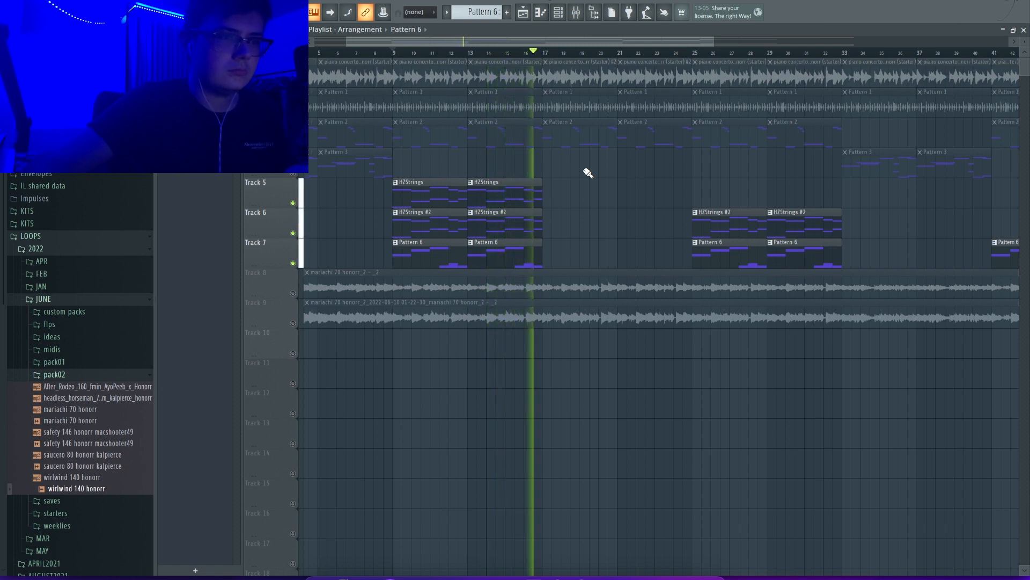
pyautogui.press('space')
# Unmute tracks 1 to 3 and play the combined layers from bar 9 while viewing their mixer levels
pyautogui.click(293, 143)
pyautogui.click(293, 113)
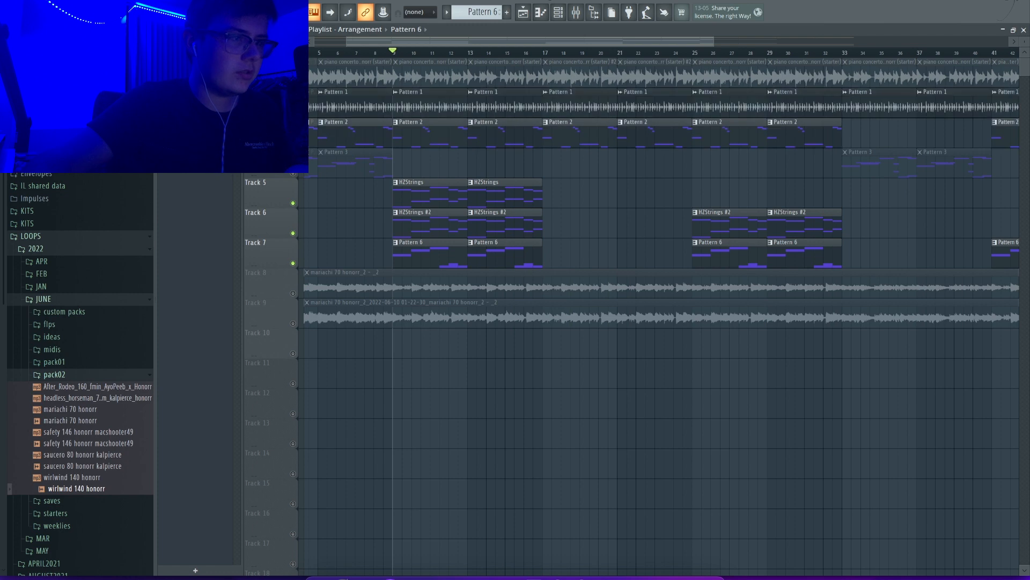
pyautogui.click(292, 83)
pyautogui.click(576, 16)
pyautogui.press('space')
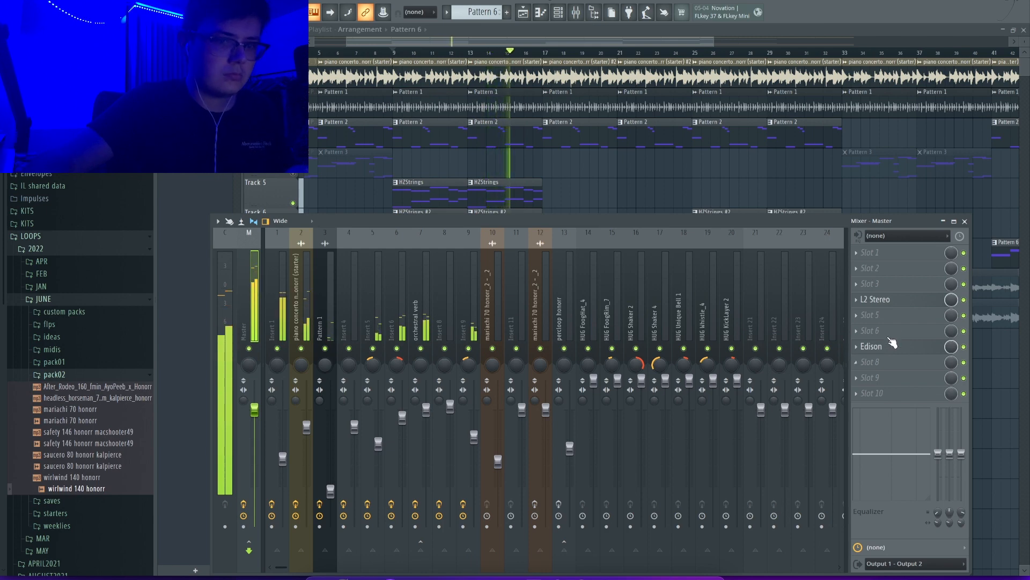
# Open and close the L2 Stereo limiter on the Master track, and return to the playlist
pyautogui.click(875, 299)
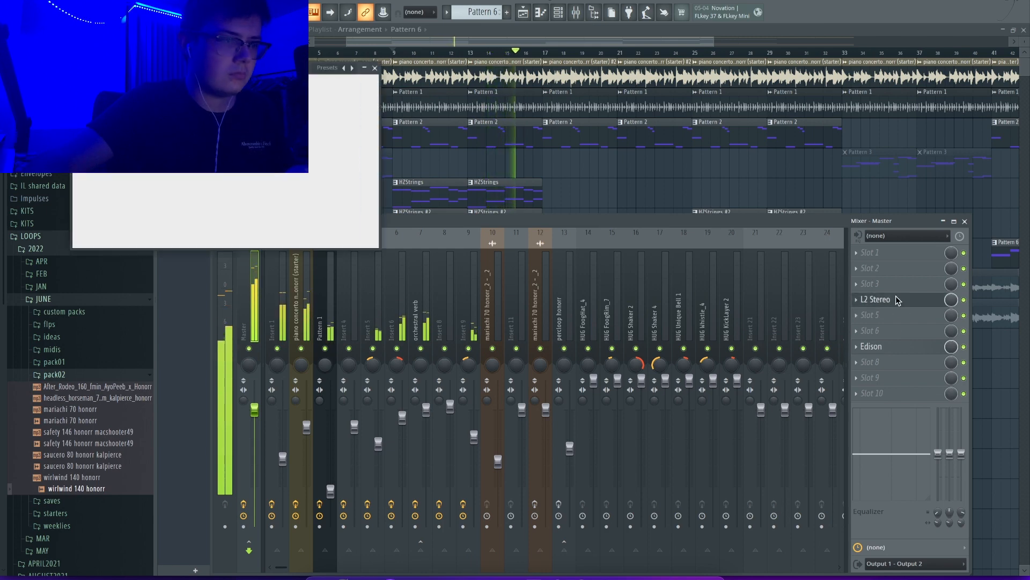
pyautogui.click(375, 68)
pyautogui.press('F9')
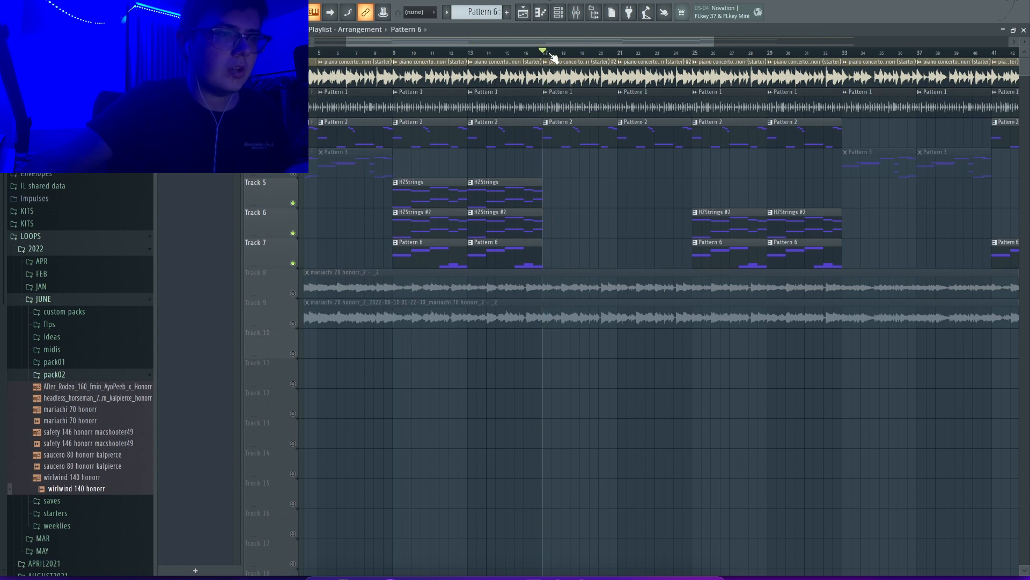
# Select the piano concerto n5 70 honorr (starter) #2 audio clip at bar 17
pyautogui.scroll(-3, 553, 54)
pyautogui.scroll(6, 499, 77)
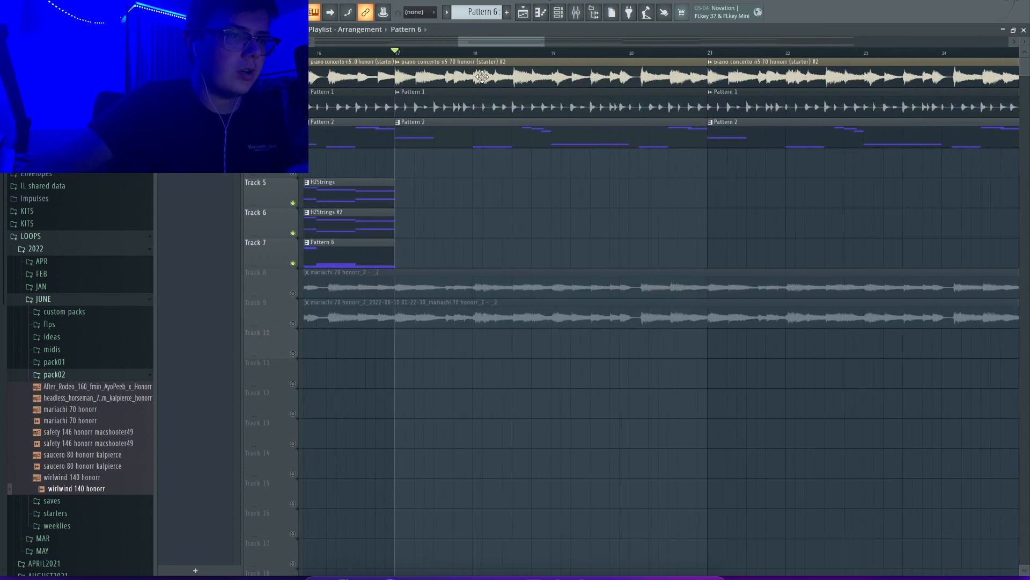
pyautogui.doubleClick(464, 68)
pyautogui.click(498, 100)
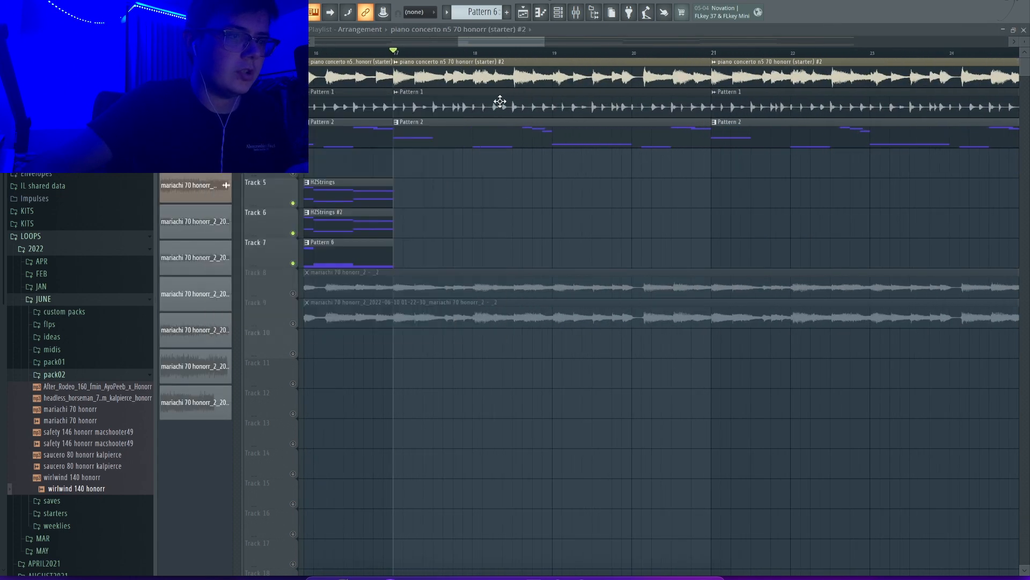
# Solo track 1 and play the piano concerto n5 70 honorr (starter) #2 variation from bar 17
pyautogui.scroll(-1, 473, 106)
pyautogui.rightClick(293, 83)
pyautogui.scroll(3, 416, 75)
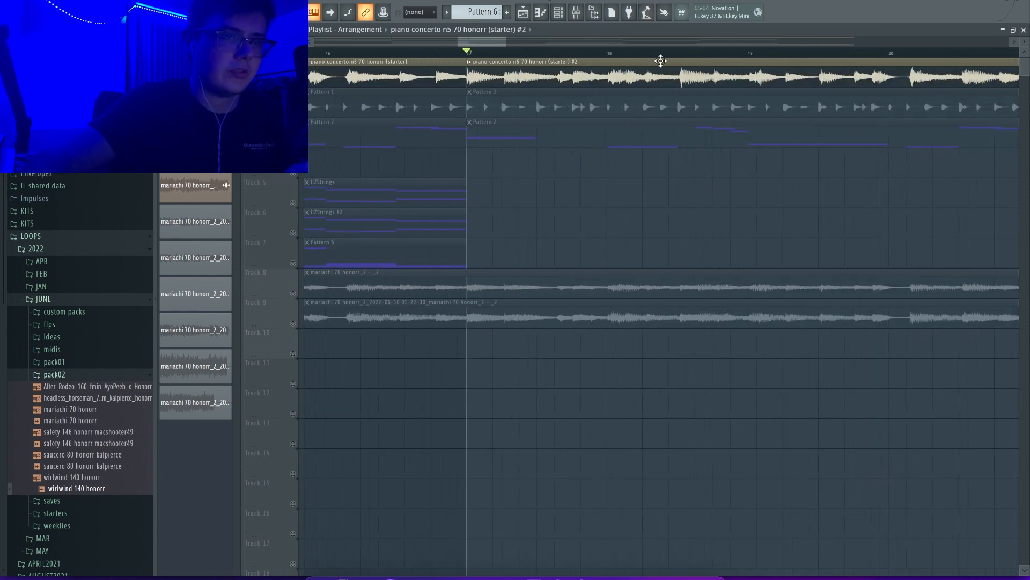
pyautogui.scroll(-3, 652, 80)
pyautogui.scroll(1, 651, 79)
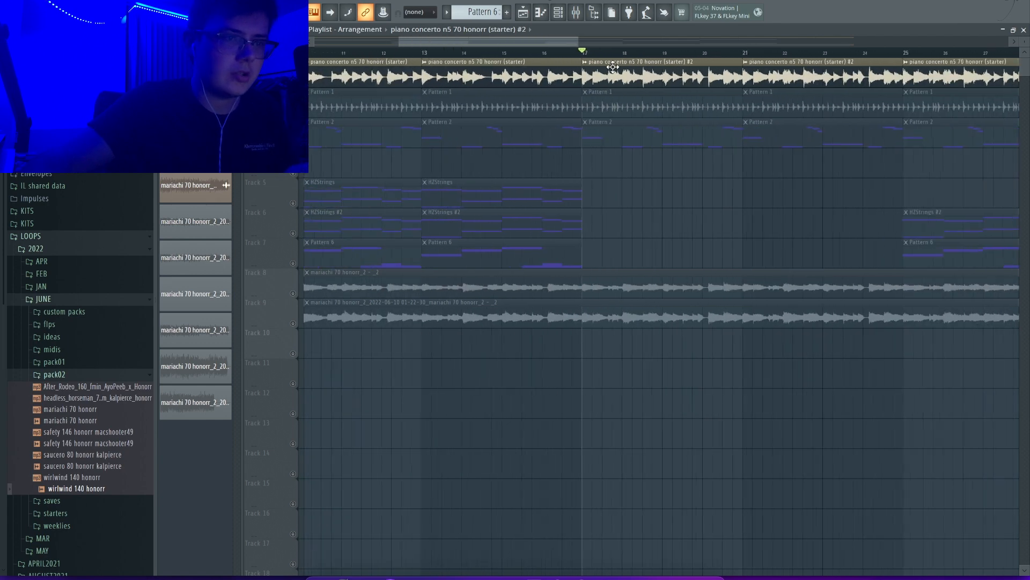
pyautogui.moveTo(585, 52); pyautogui.dragTo(587, 51)
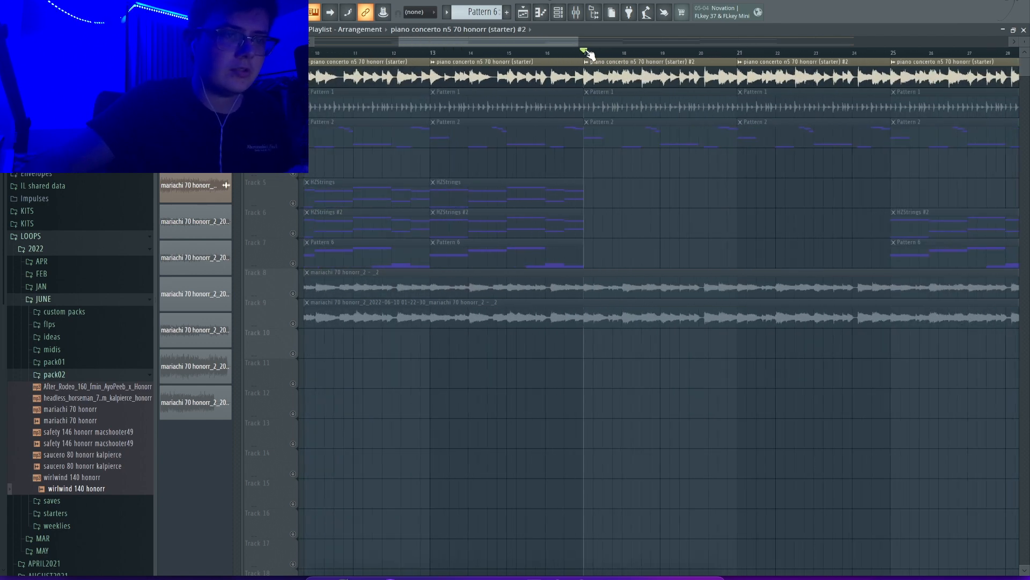
pyautogui.scroll(-1, 590, 83)
pyautogui.scroll(1, 623, 90)
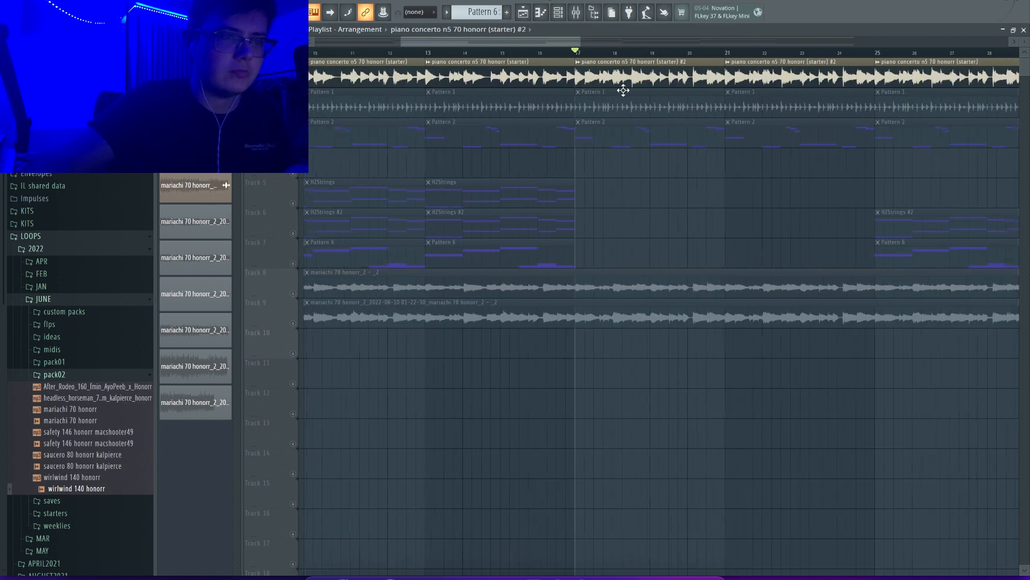
pyautogui.press('space')
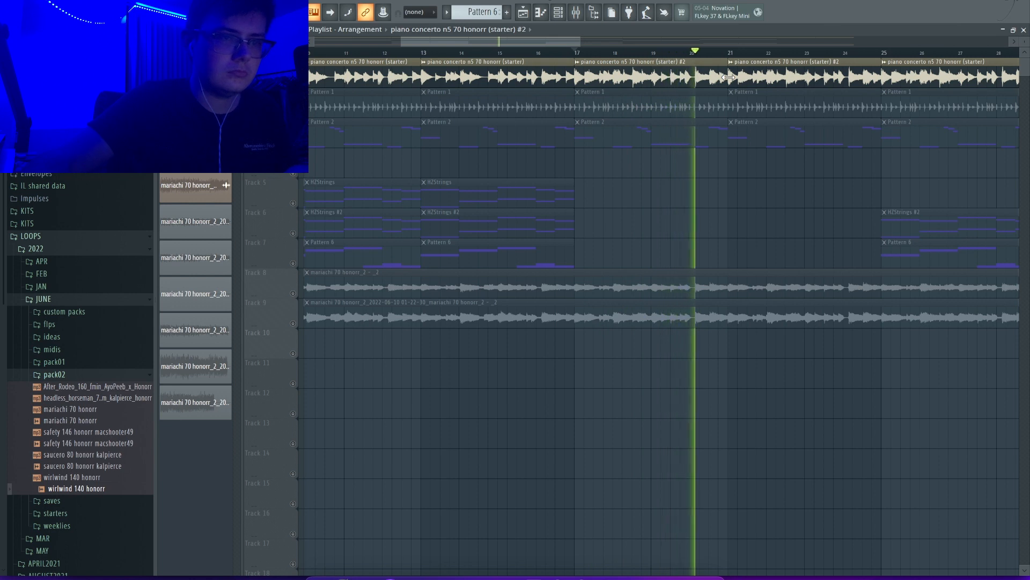
pyautogui.press('space')
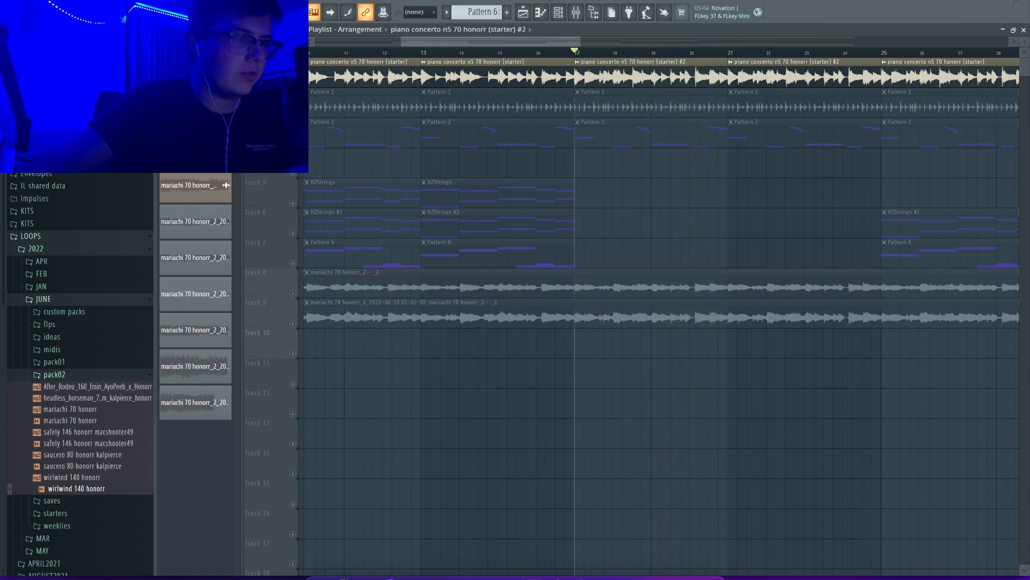
# Unmute tracks 2 and 3 and play them with the starter variation from bar 17
pyautogui.click(293, 113)
pyautogui.click(293, 142)
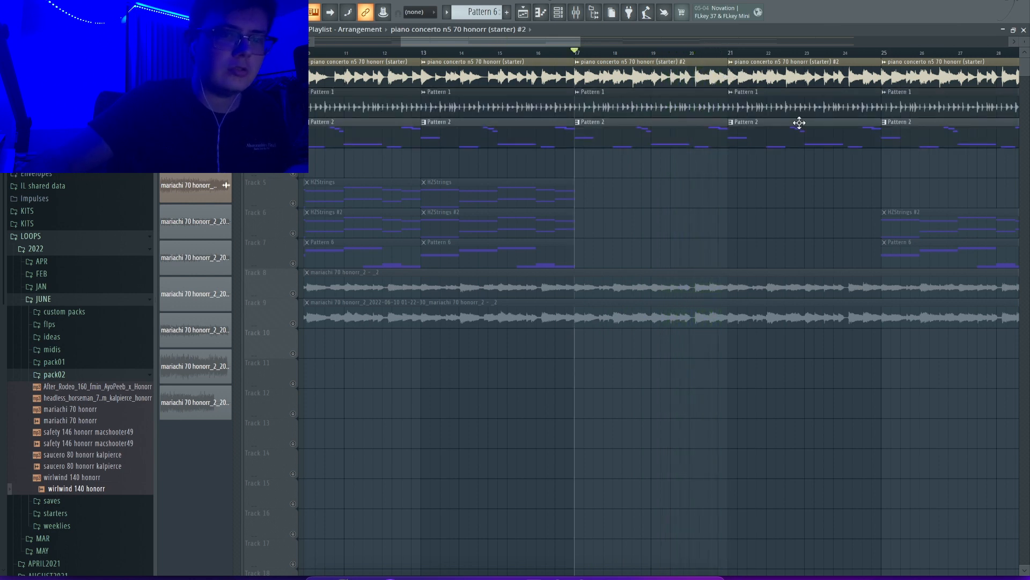
pyautogui.scroll(-3, 800, 123)
pyautogui.press('space')
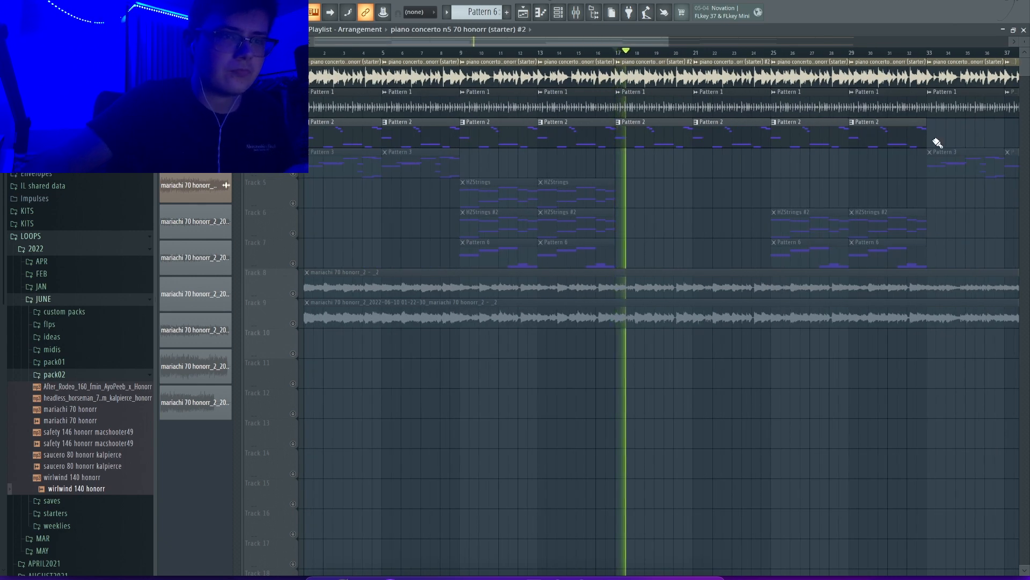
pyautogui.scroll(3, 805, 123)
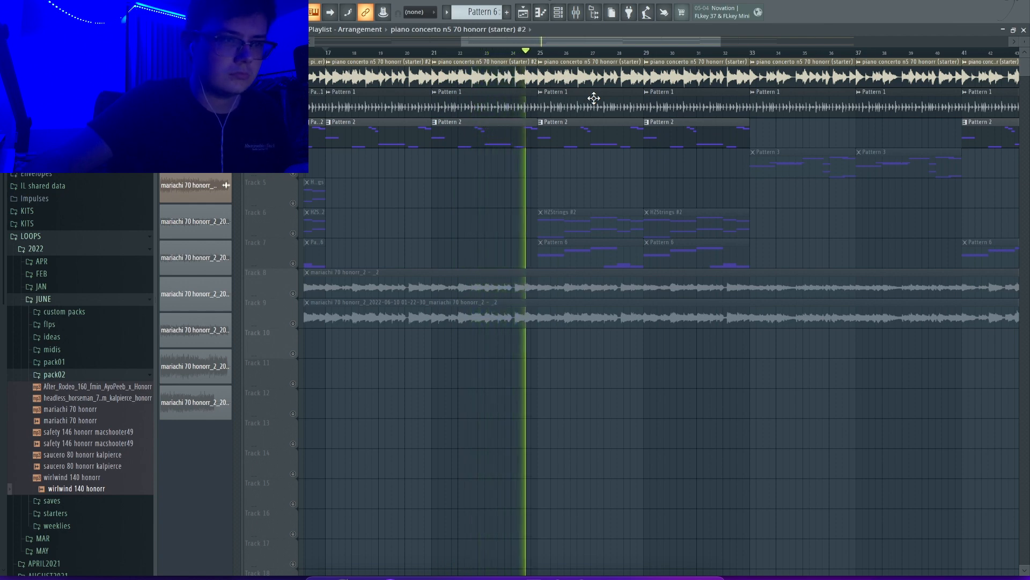
pyautogui.press('space')
# Unmute tracks 4 to 7 and review the HZStrings #2 and Pattern 6 section from bar 25
pyautogui.rightClick(535, 38)
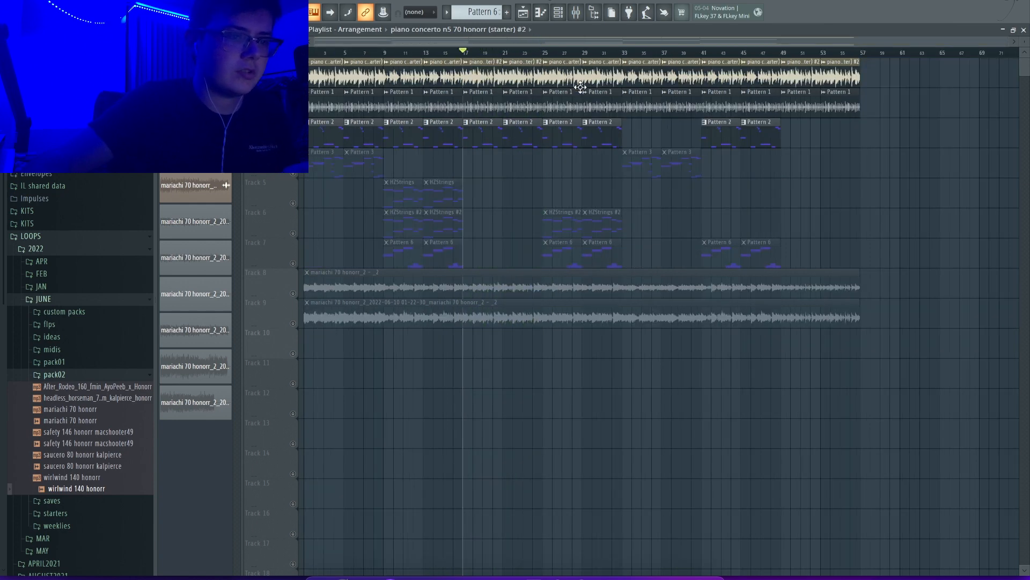
pyautogui.moveTo(292, 263); pyautogui.dragTo(314, 172)
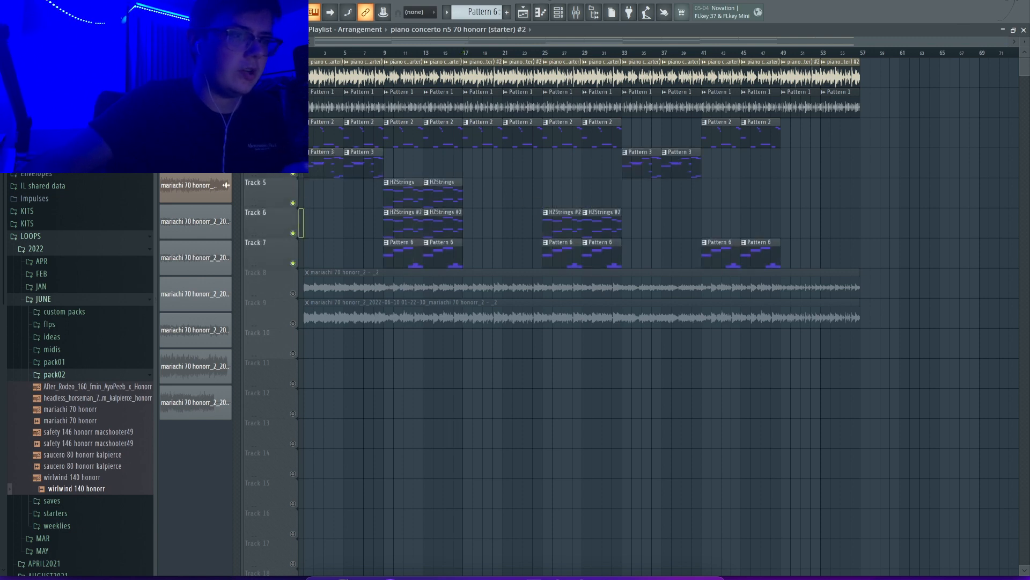
pyautogui.moveTo(423, 53); pyautogui.dragTo(503, 52)
pyautogui.click(552, 53)
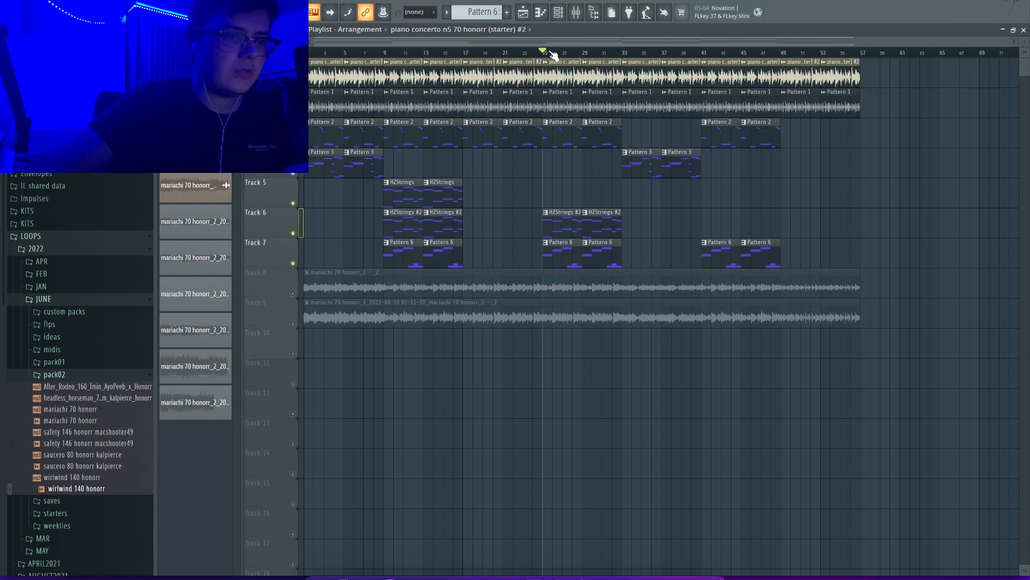
pyautogui.moveTo(624, 230); pyautogui.dragTo(567, 239)
pyautogui.keyDown('super'); pyautogui.click(636, 231); pyautogui.keyUp('super')
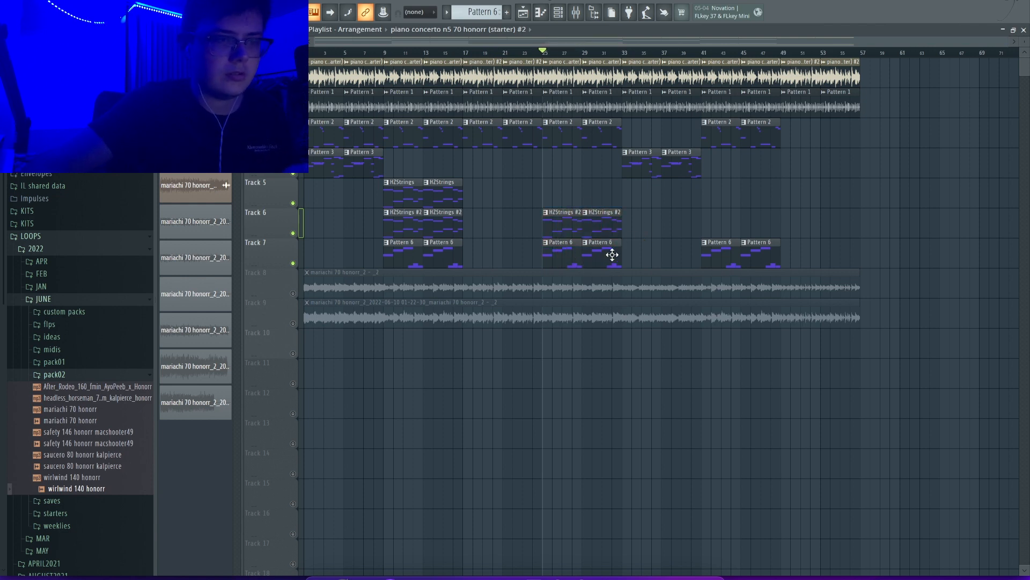
# Review the Pattern 3 section from bar 33 and the Pattern 2 and Pattern 6 section from bar 41, placing the playhead at bar 49
pyautogui.moveTo(622, 182); pyautogui.dragTo(696, 156)
pyautogui.click(638, 52)
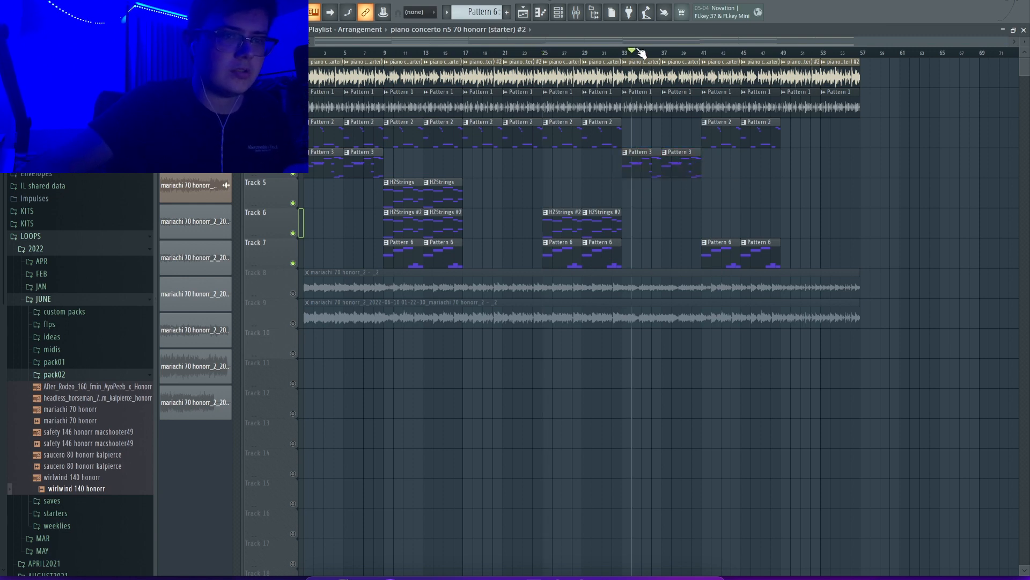
pyautogui.moveTo(736, 150); pyautogui.dragTo(777, 235)
pyautogui.keyDown('super'); pyautogui.click(776, 179); pyautogui.keyUp('super')
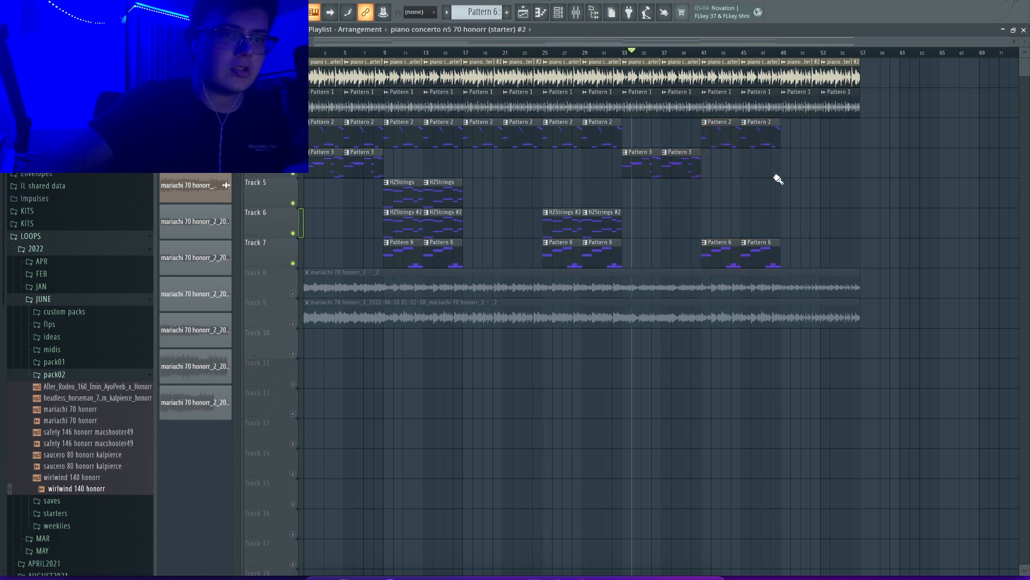
pyautogui.click(783, 53)
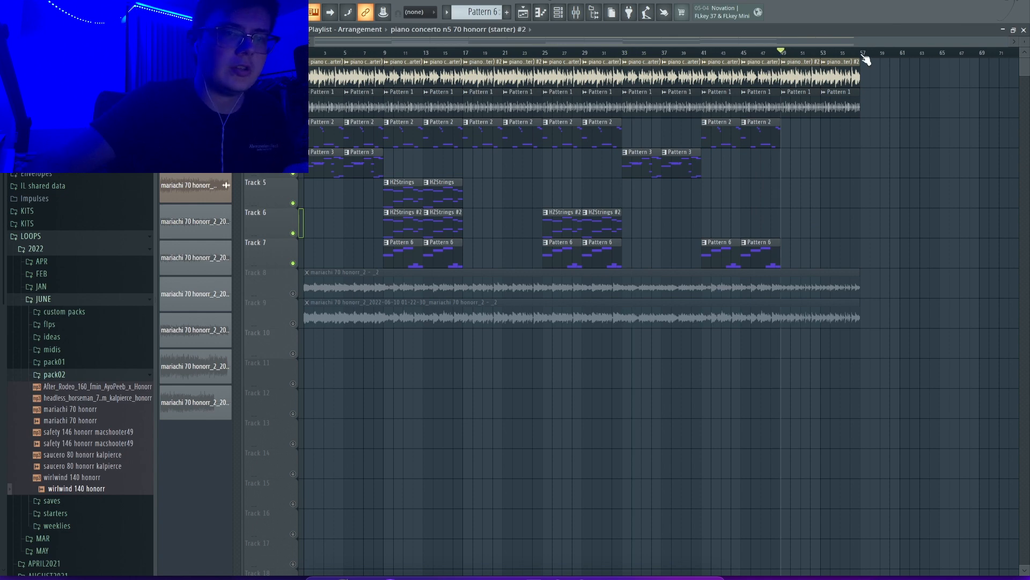
# Open the L2 Stereo limiter on the Master mixer track and move its window so its settings can be examined
pyautogui.press('F9')
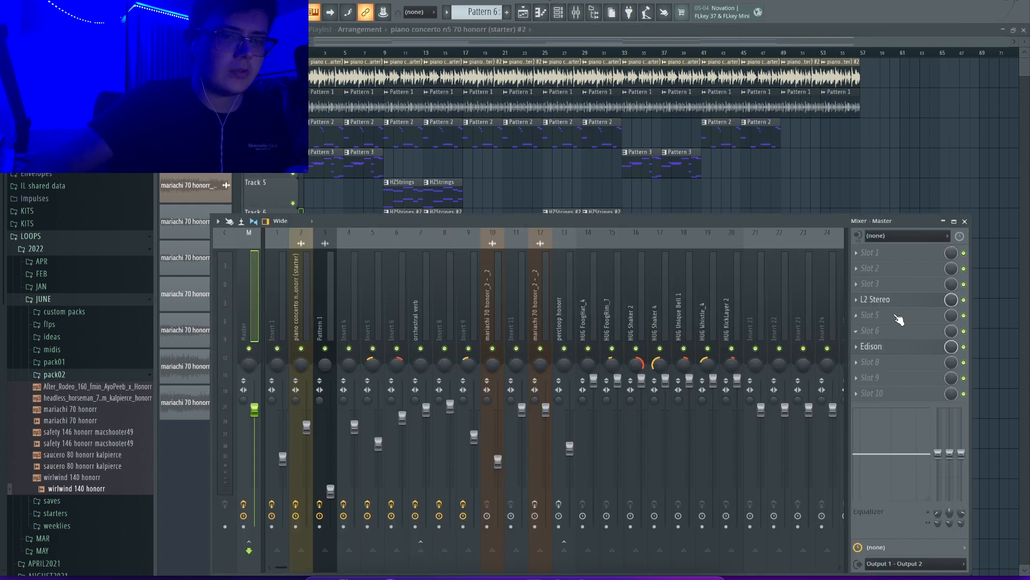
pyautogui.press('F9')
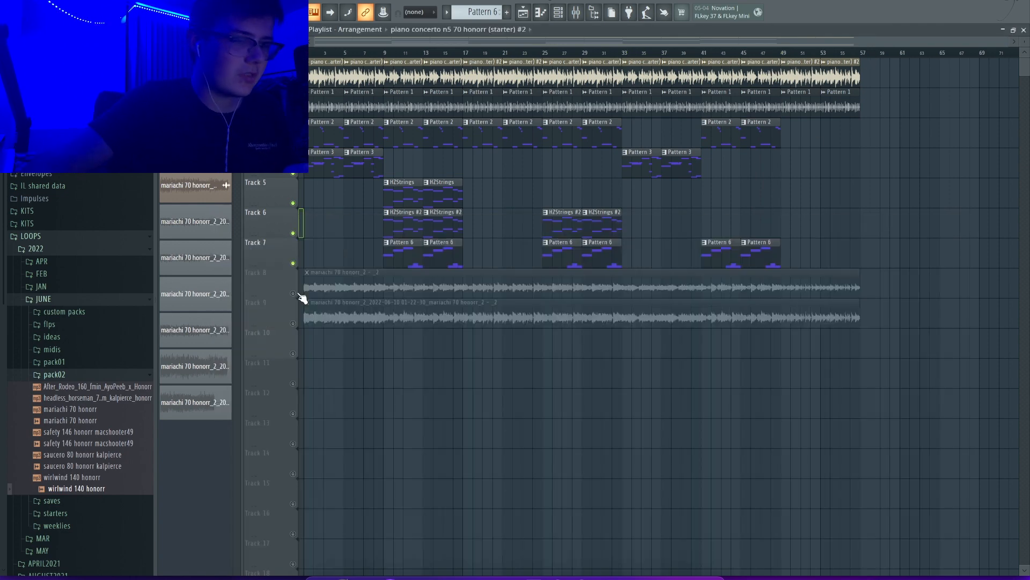
pyautogui.click(578, 15)
pyautogui.click(881, 300)
pyautogui.moveTo(227, 69); pyautogui.dragTo(374, 85)
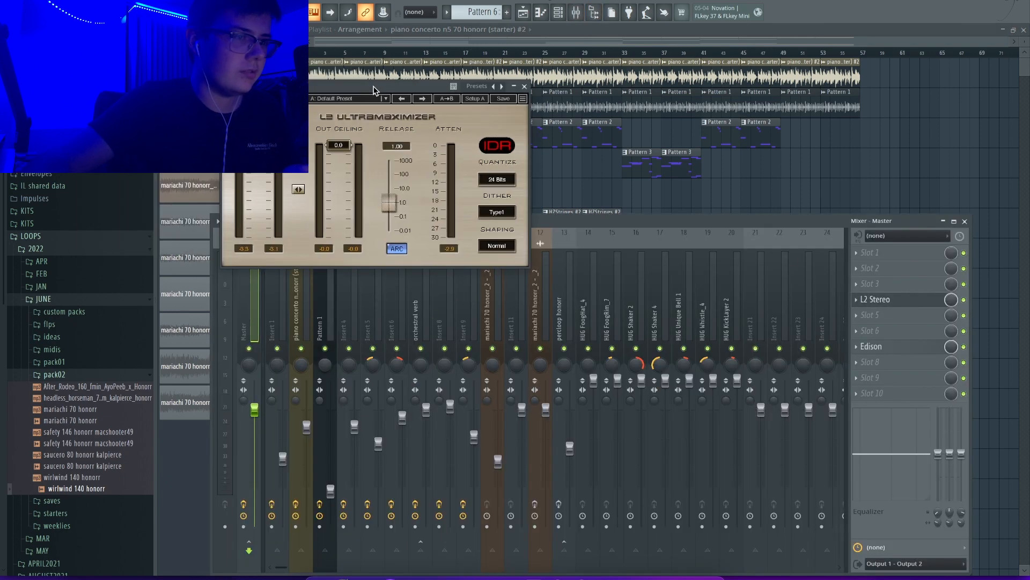